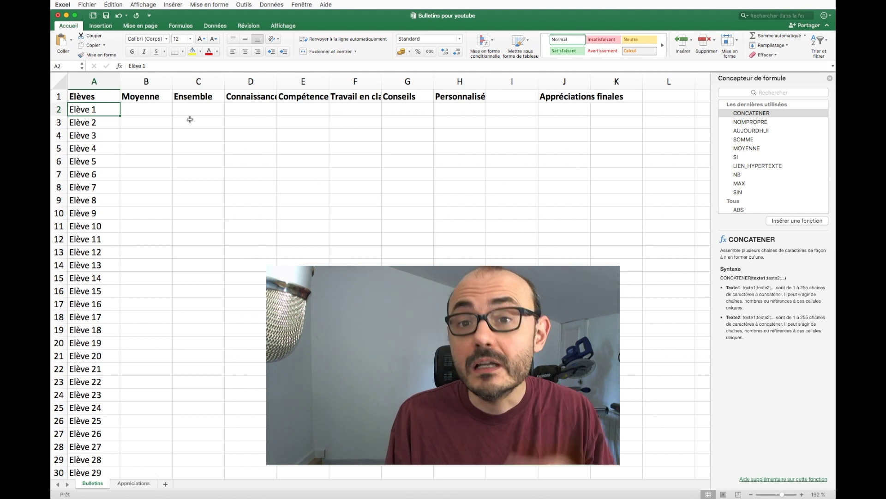
- Give Élève 1 Ensemble satisfaisant., Connaissances satisfaisantes. and Compétences fragiles. from the dropdowns
click(200, 108)
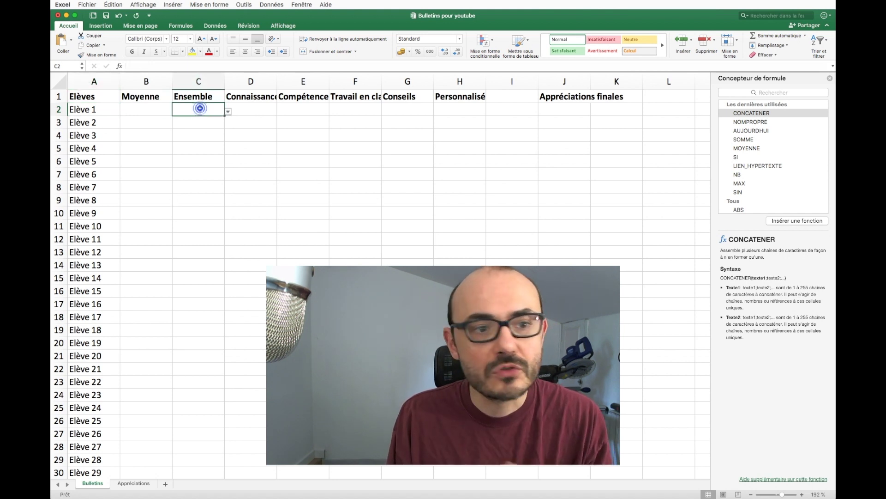
click(228, 112)
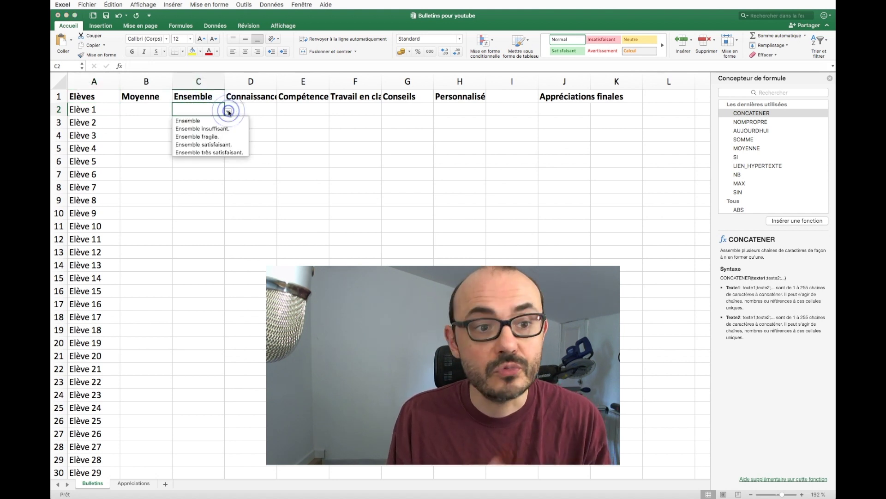
click(226, 144)
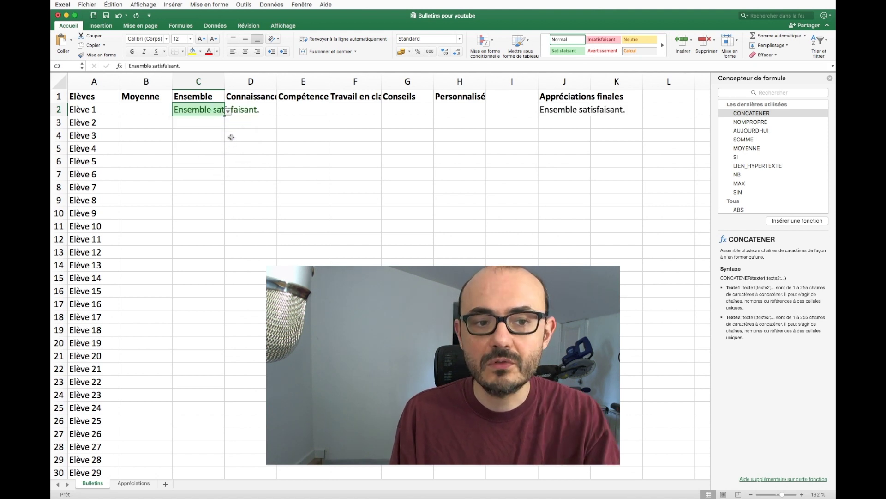
click(268, 110)
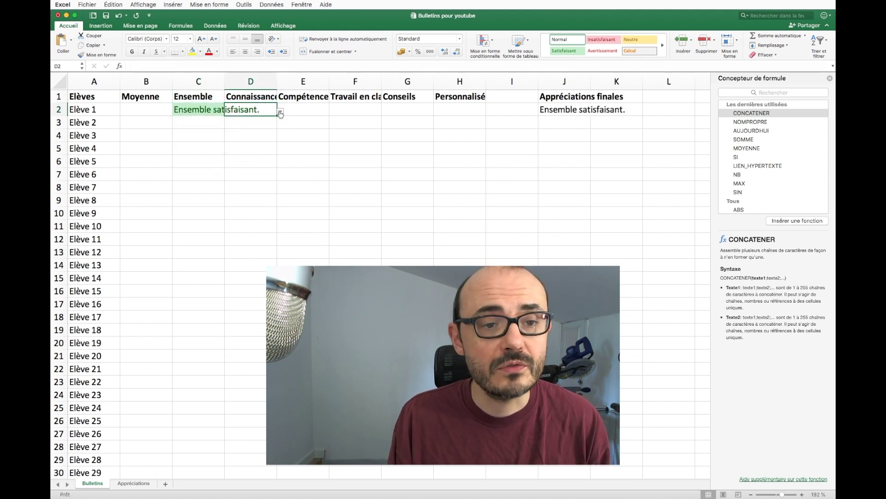
click(280, 112)
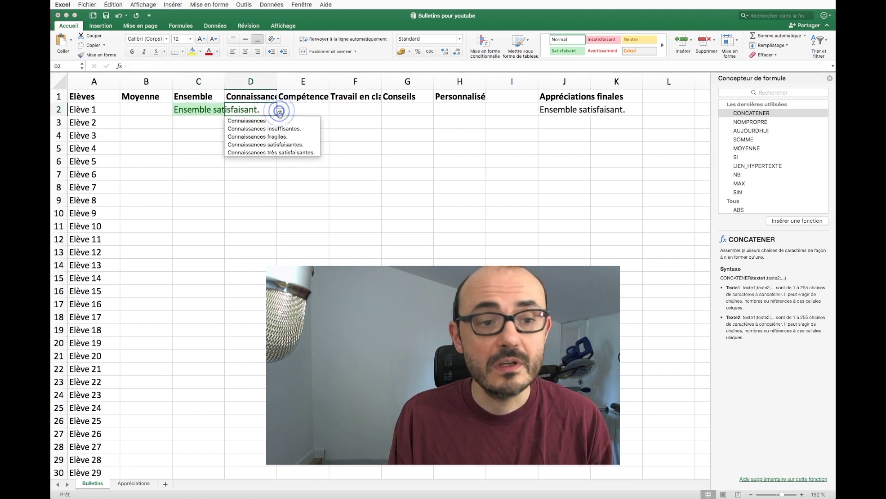
click(277, 144)
click(313, 111)
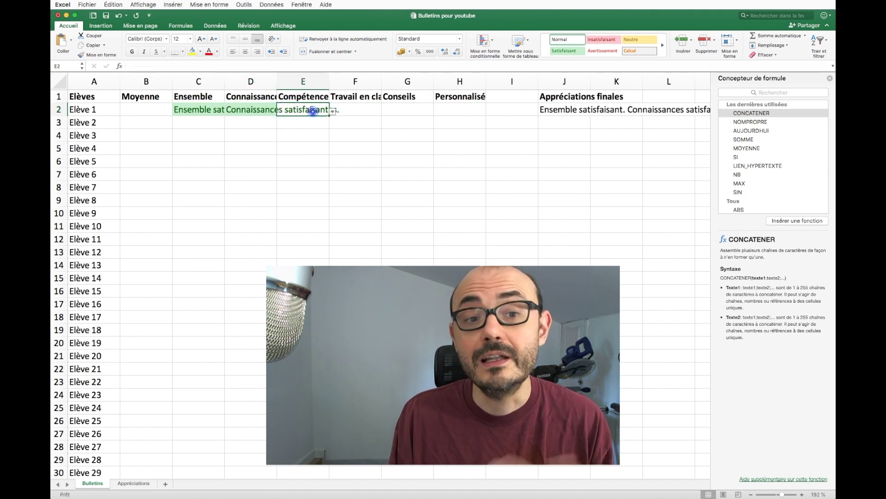
click(333, 112)
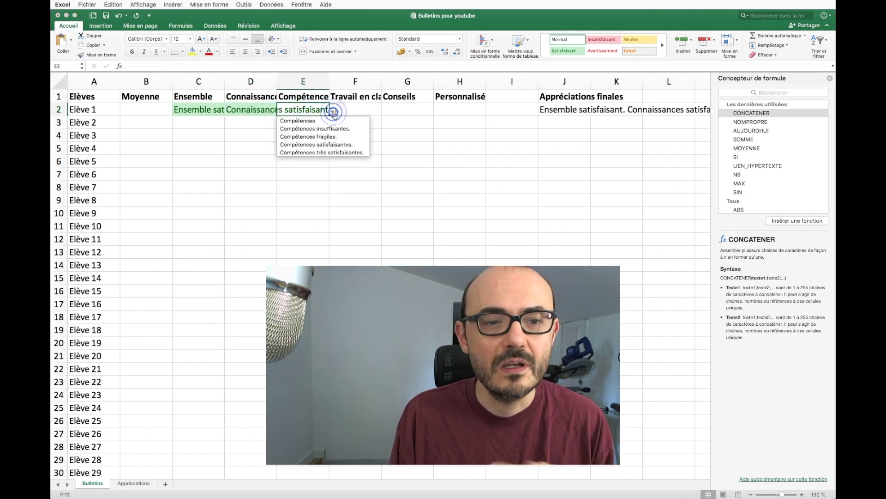
click(332, 137)
- Set Élève 1's Travail en classe to insuffisant. and advice to Participez davantage en classe
click(354, 110)
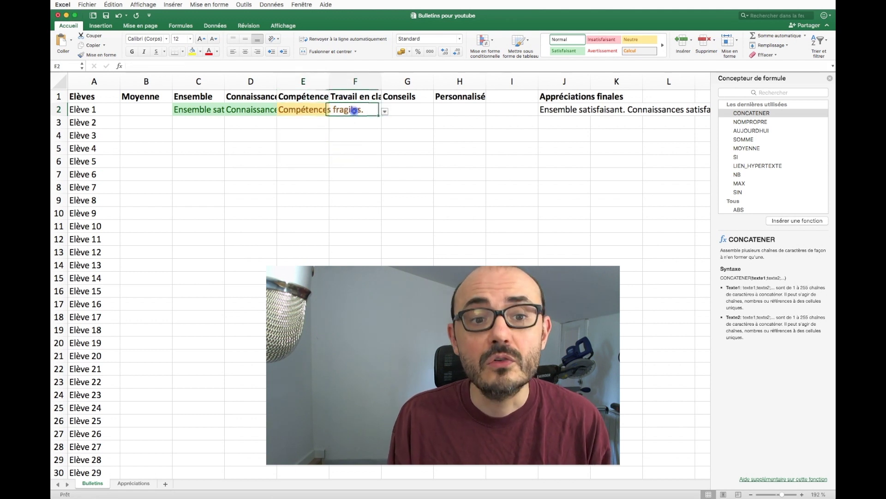
click(386, 112)
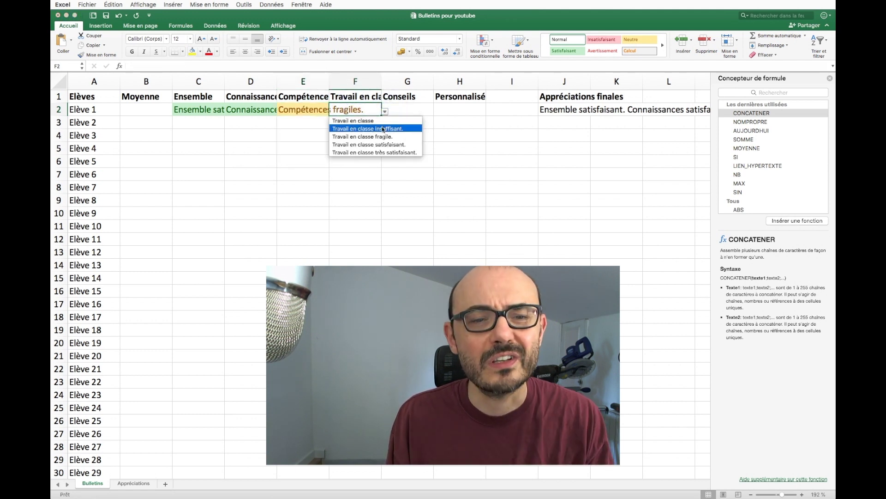
click(380, 129)
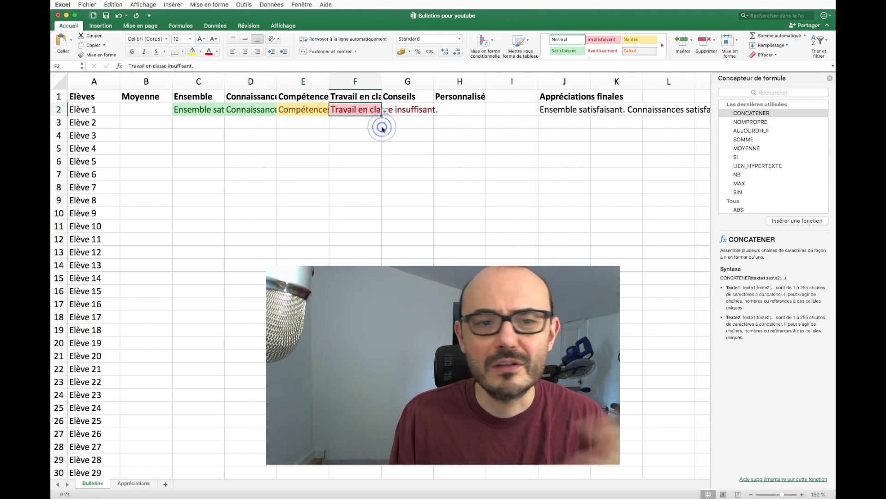
click(410, 113)
click(436, 112)
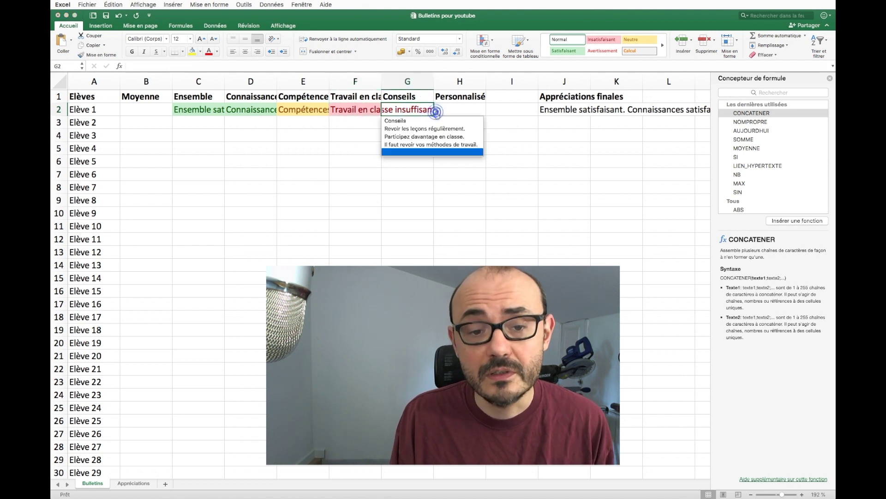
click(426, 145)
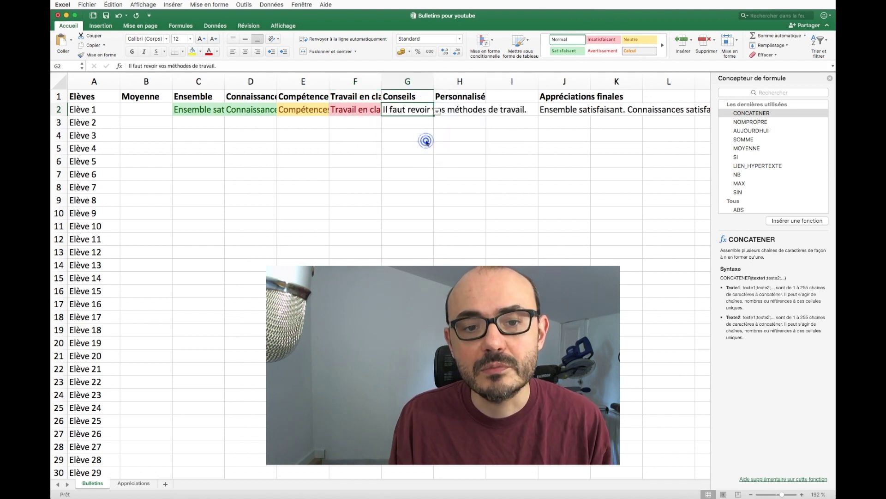
click(437, 111)
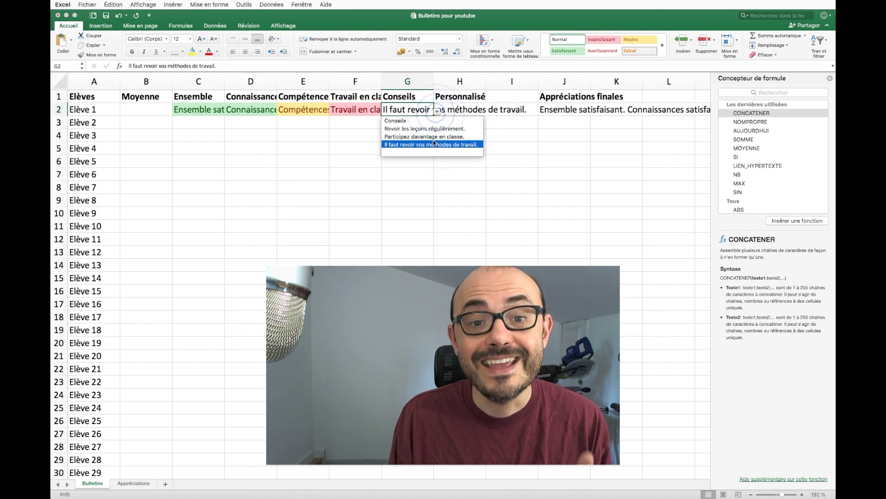
click(436, 136)
- Enter the comment 'Crois en toi.' in H2 and check the combined Appréciations finales in J2
click(470, 111)
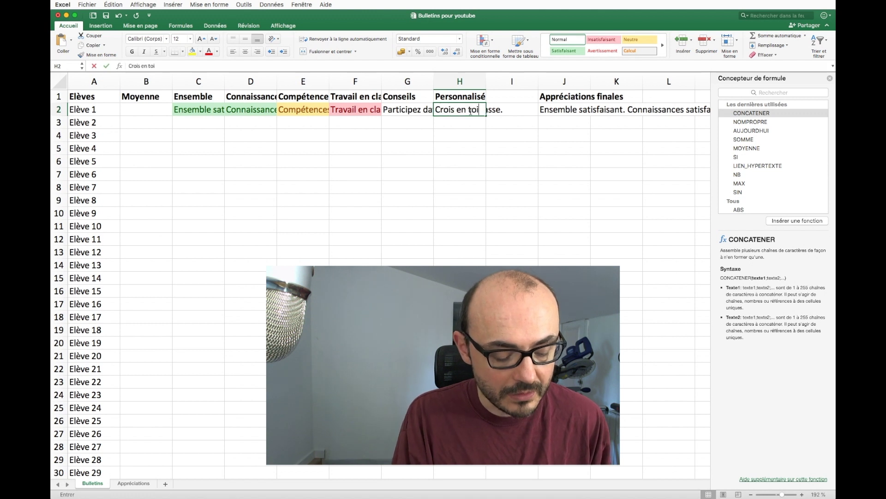
text(.)
key(Return)
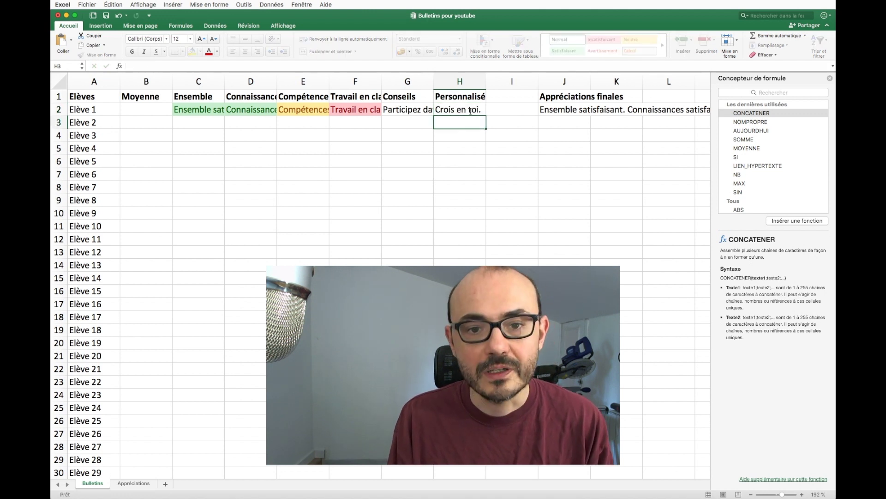
scroll(462, 111, right, 2)
scroll(441, 109, right, 3)
click(433, 107)
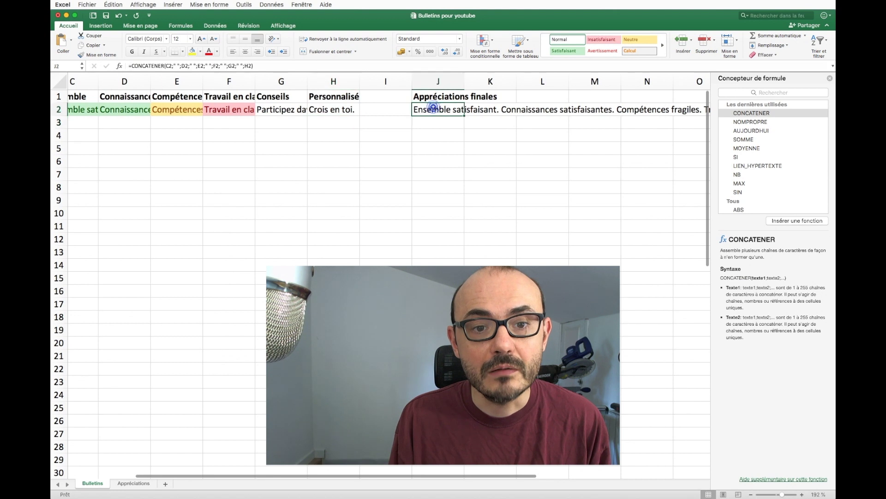
scroll(433, 107, right, 1)
scroll(434, 107, right, 1)
scroll(435, 108, right, 1)
scroll(437, 107, right, 1)
scroll(436, 107, right, 4)
scroll(437, 107, left, 3)
scroll(436, 107, left, 5)
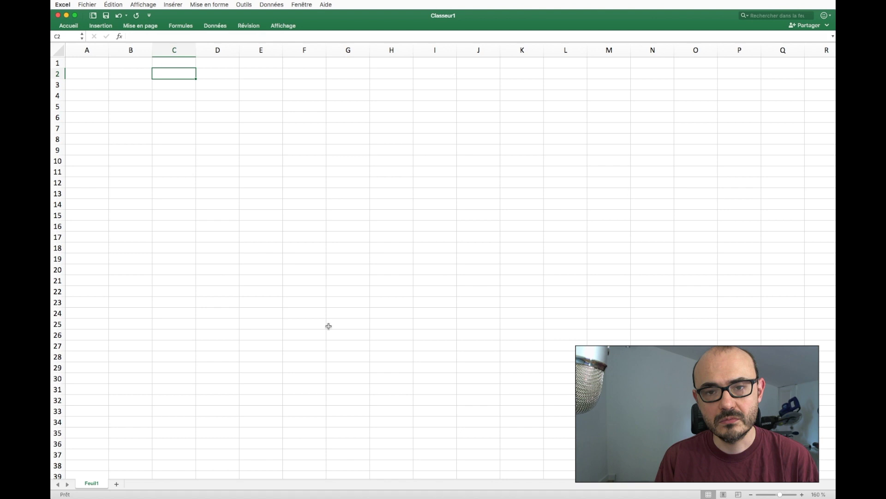
- Select cell B1 of the blank Classeur1 workbook to start the options list
click(144, 67)
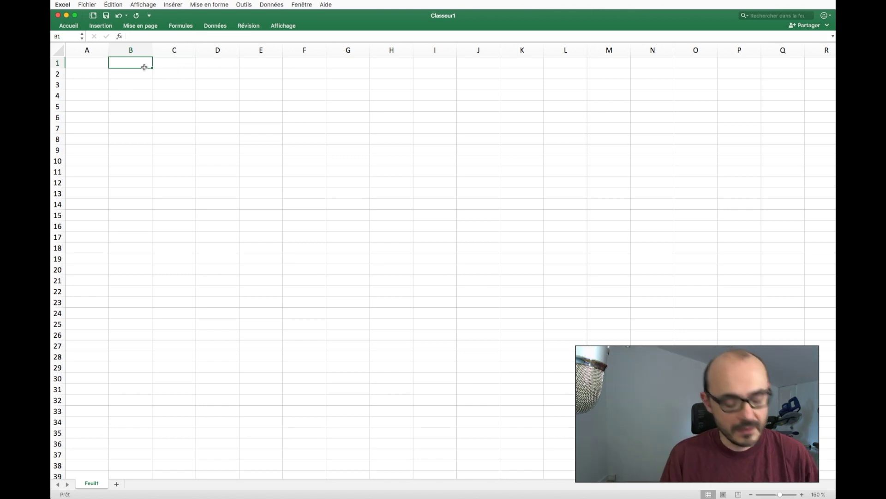
- Enter the Ensemble heading and options insuffisant, Fragile, satisfaisant, très satisfaisant in B1:B5
text(Ensemble)
key(Return)
text(Ensemble insuffisant)
key(Return)
text(Ensemble Fragile)
key(Return)
text(Ensemble stais)
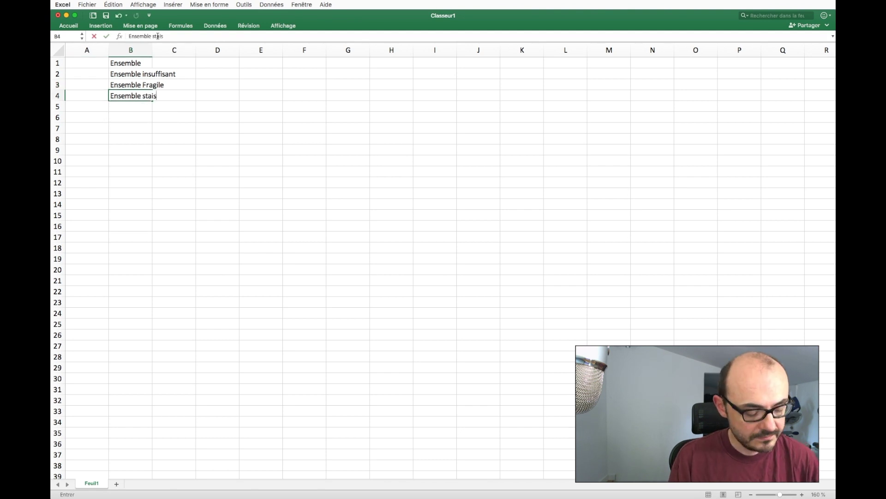
text(faisant)
key(Return)
text(Ensemble très satisfaisant)
key(Return)
text(Connaissances)
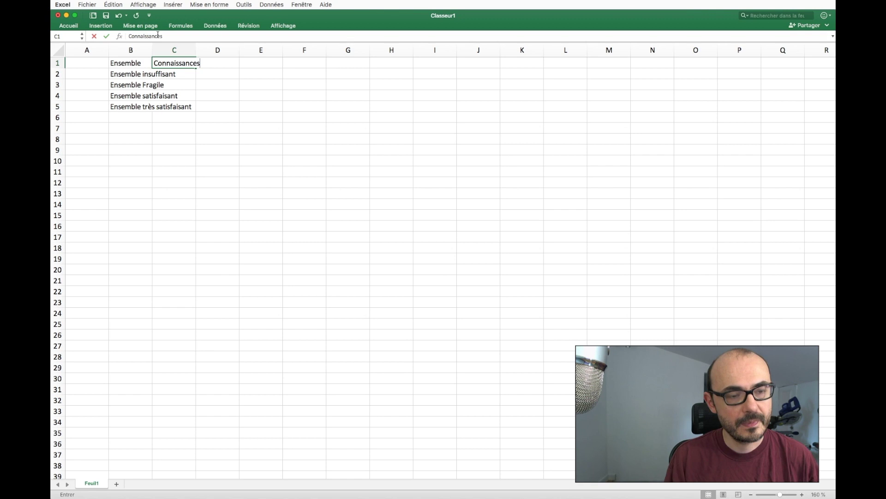
- Enter Connaissances in C1, fill it down to C5, and complete C2 as Connaissances insuffisantes
key(Return)
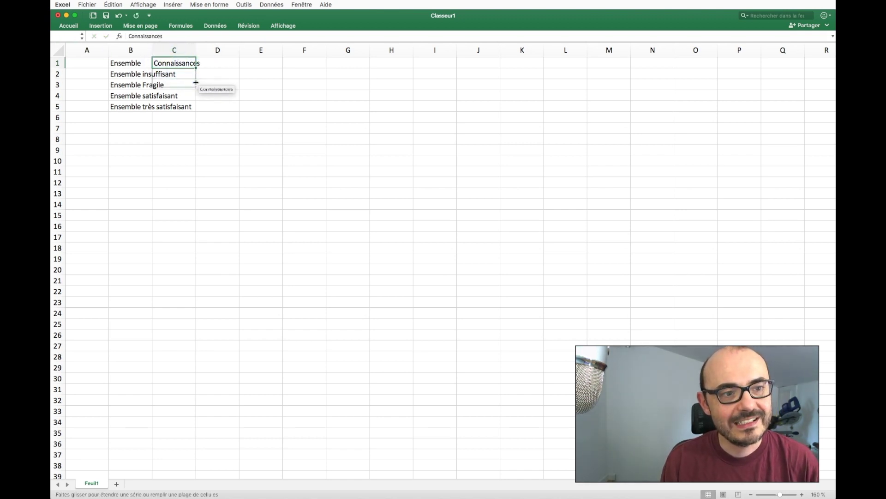
drag(196, 68, 195, 108)
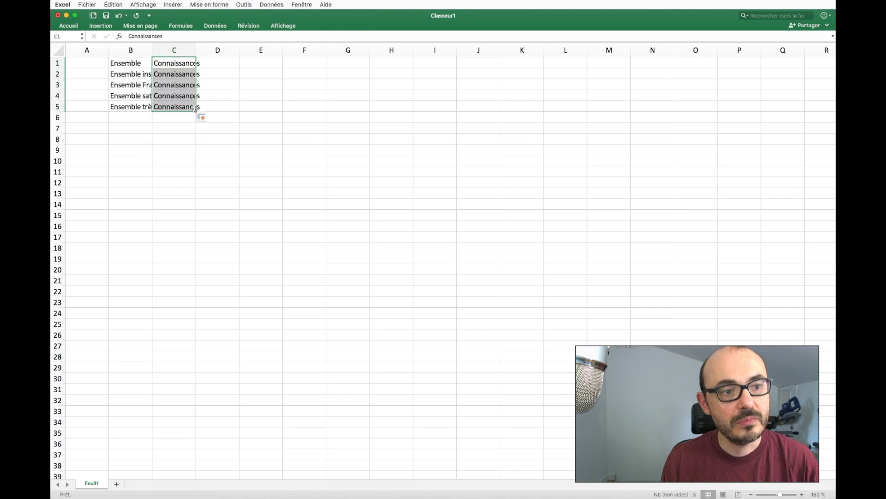
click(187, 77)
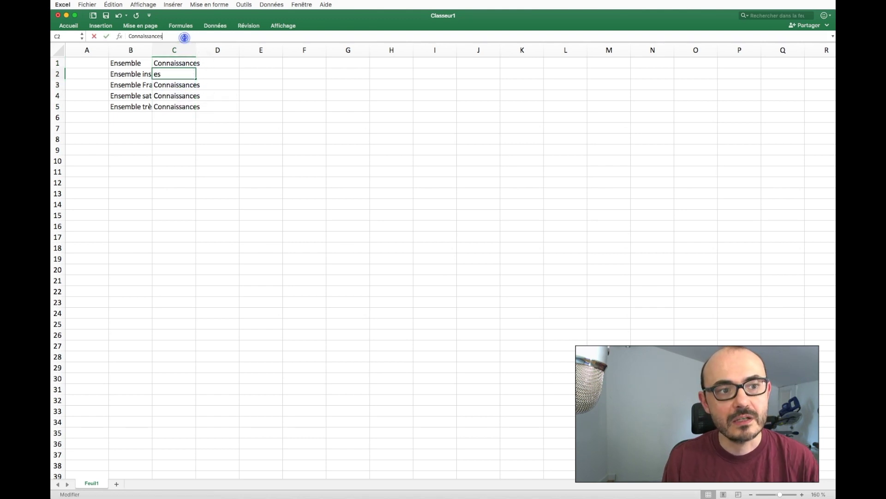
text(insuffisantes)
key(Return)
- Complete C3:C5 as Connaissances fragiles, satisfaisantes and très satisfaisantes
click(185, 36)
text(fragils)
key(BackSpace)
key(BackSpace)
text(es)
key(Return)
text(satisfaisantes)
key(Return)
text(très satisfaisantes)
key(Up)
key(Up)
key(Right)
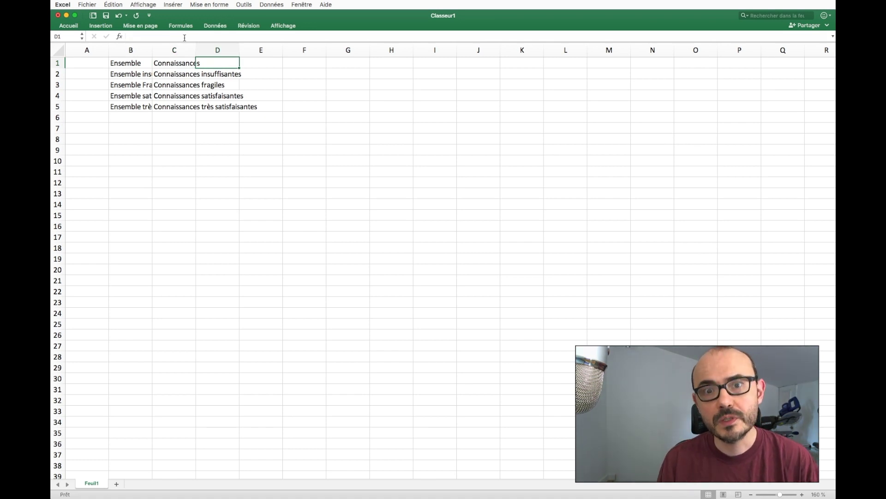
- Enter the headings Compétences, Travail en classe and Conseils in D1:F1
text(Compétences)
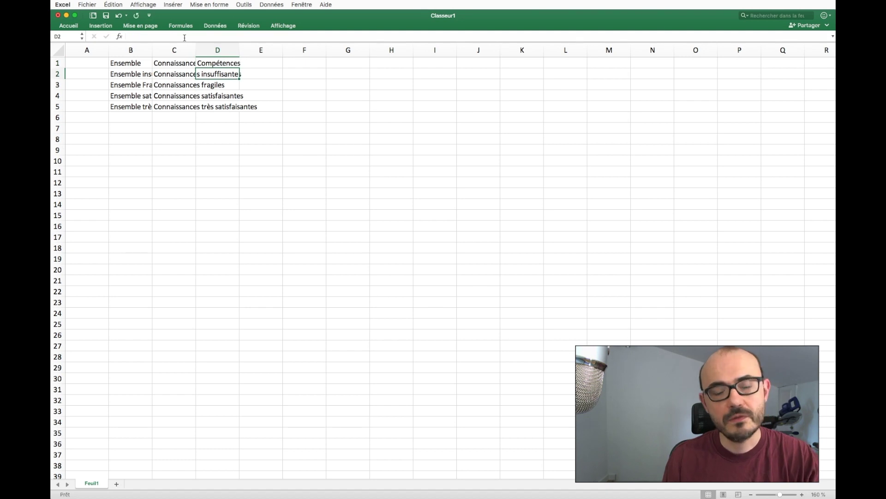
key(Tab)
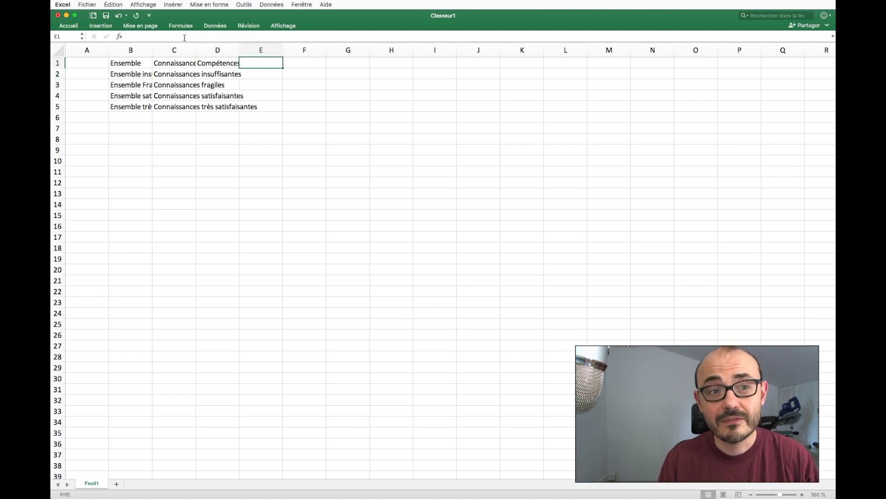
text(Travail en lasse)
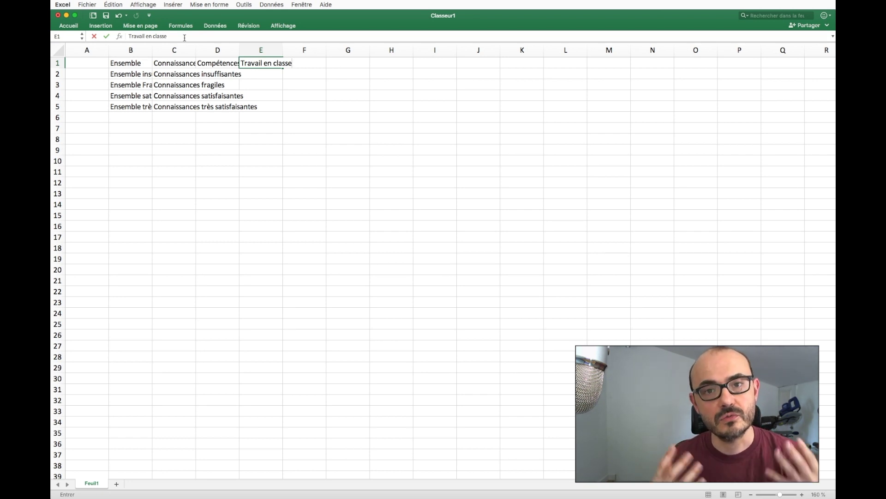
key(Return)
key(Up)
key(Right)
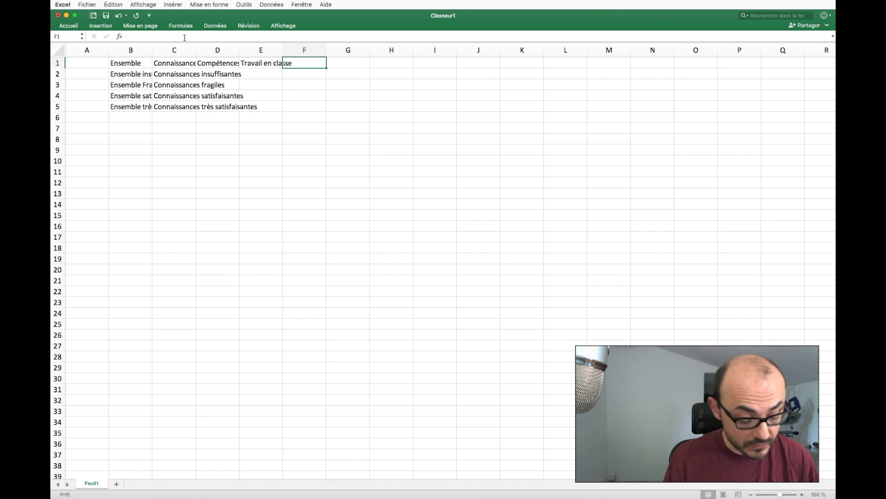
text(Conseils)
key(Return)
key(Up)
key(Right)
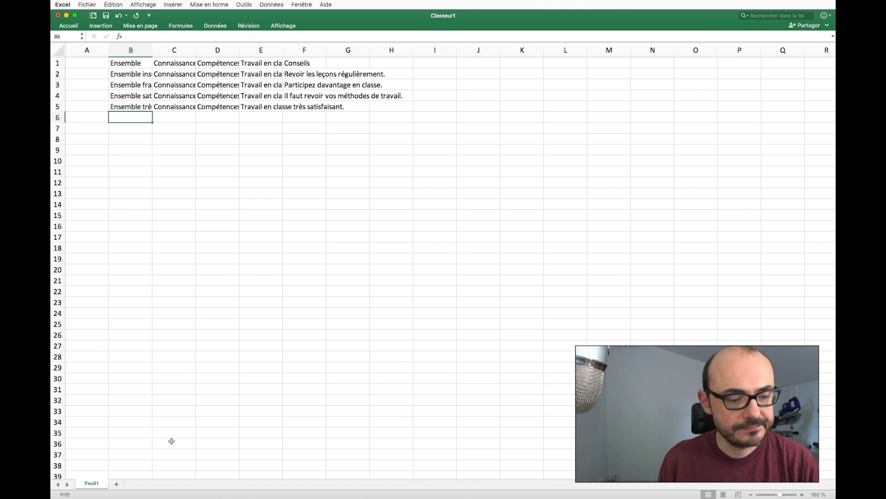
- Rename sheet Feuil1 to Appréciations
right_click(91, 484)
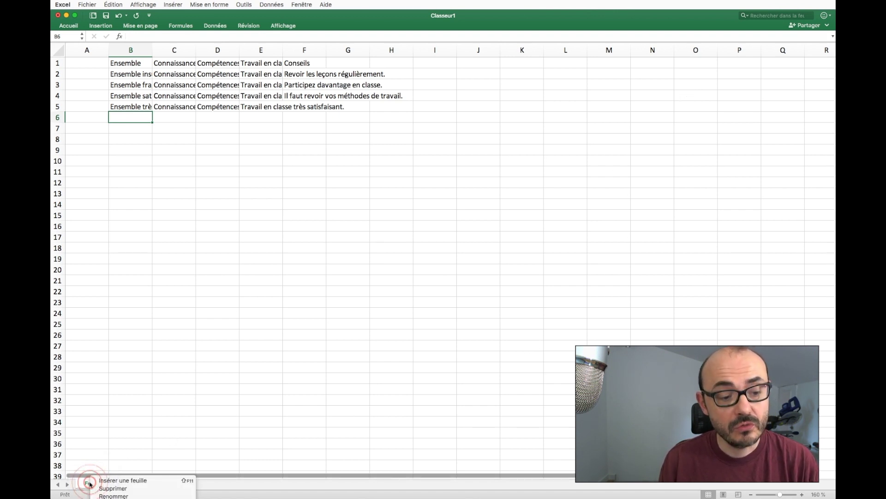
click(114, 496)
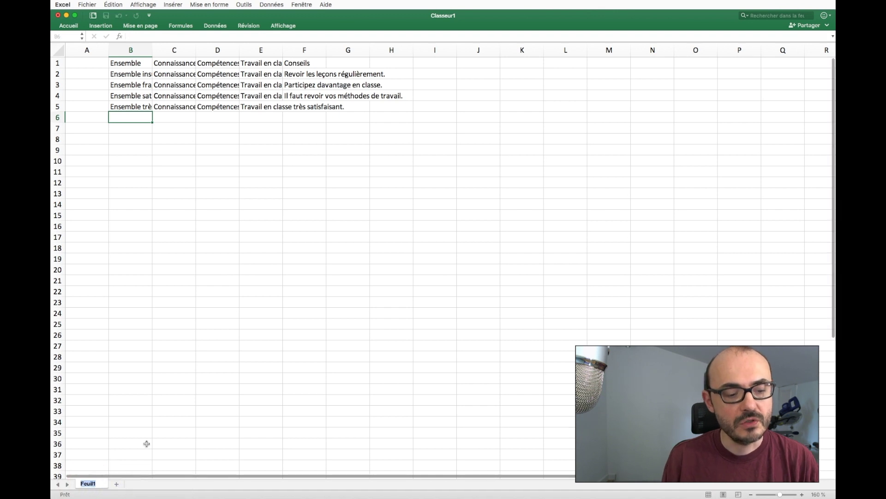
text(Appréciations)
key(Return)
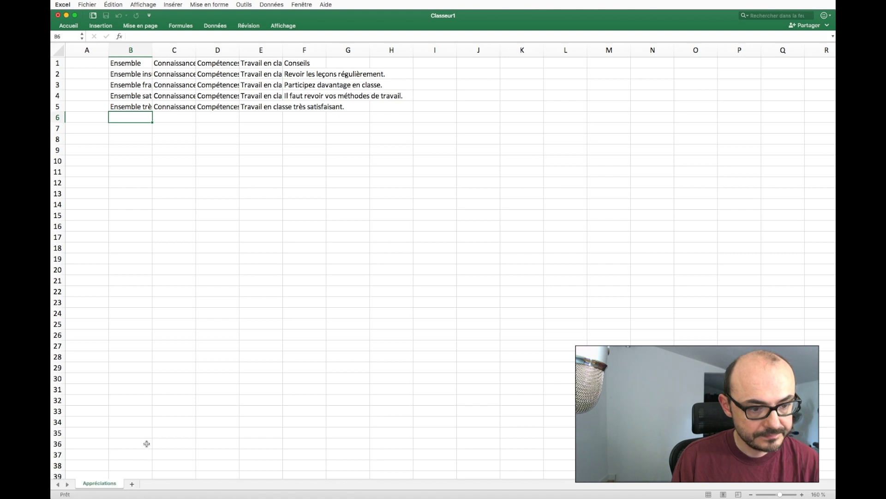
- Add a new sheet, move it in front of Appréciations and name it Bulletins
click(132, 484)
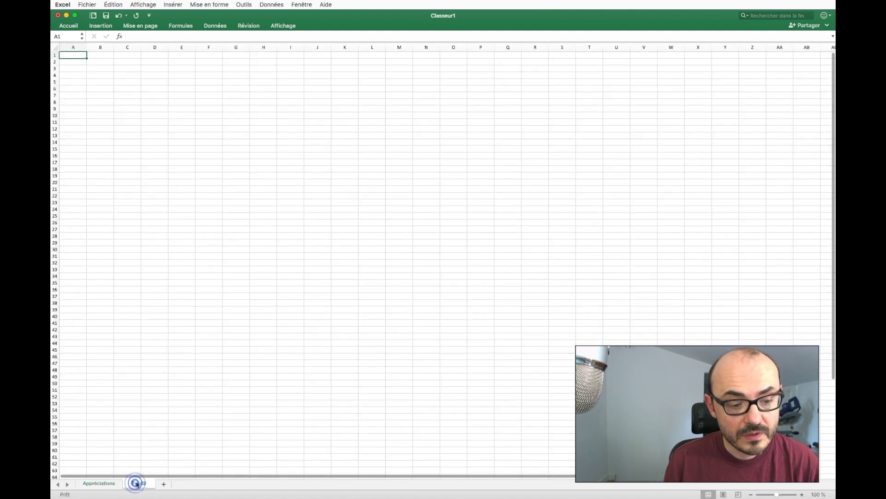
click(136, 484)
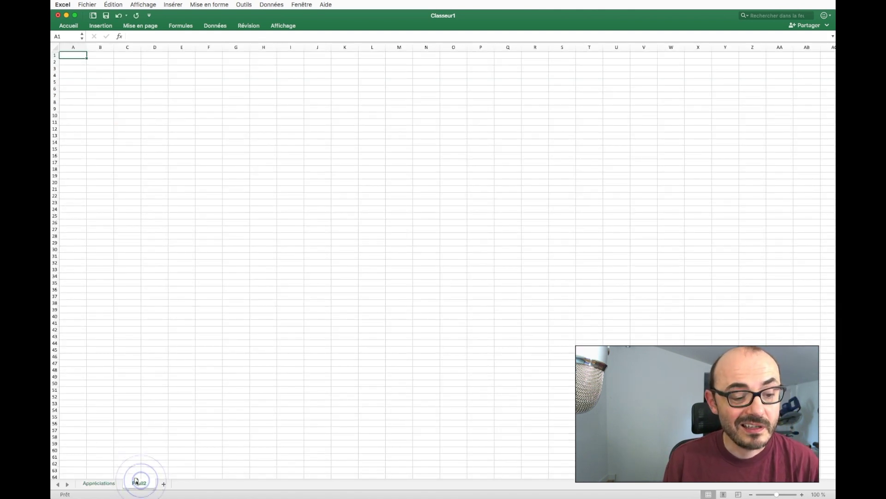
drag(102, 481, 102, 482)
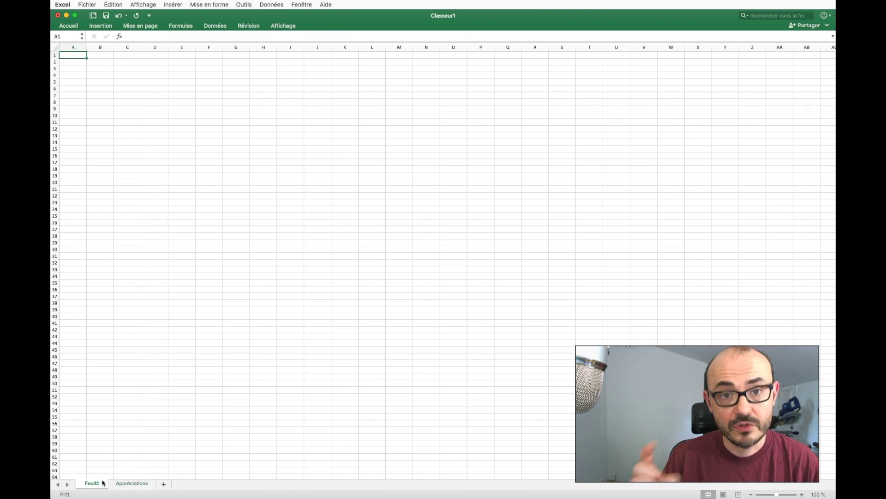
right_click(102, 483)
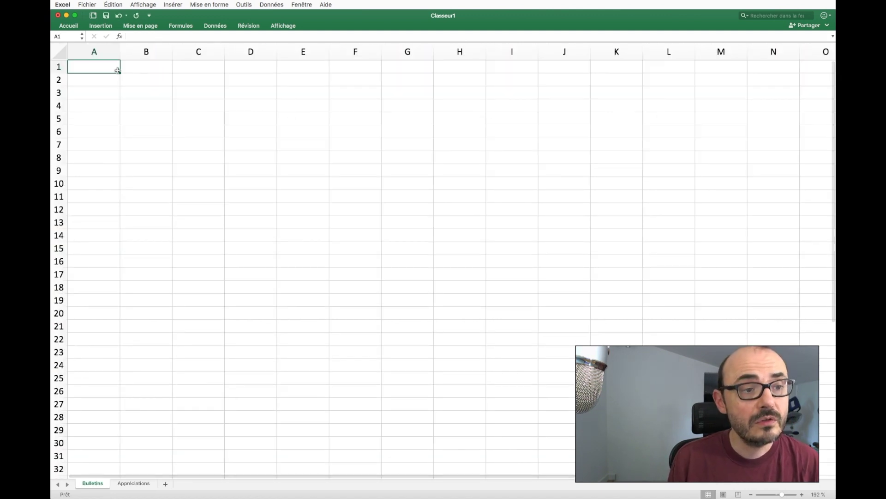
click(92, 66)
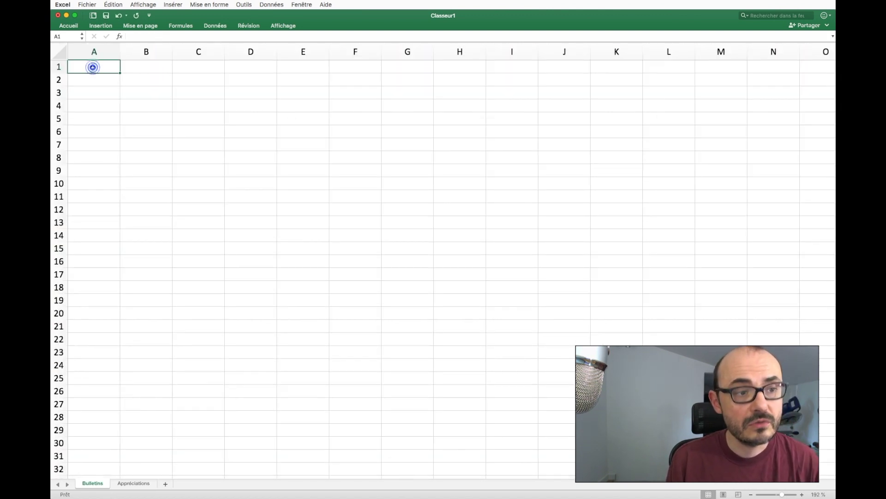
- Enter the headers Elèves in A1 and Moyenne in B1 on Bulletins
text(Elèves)
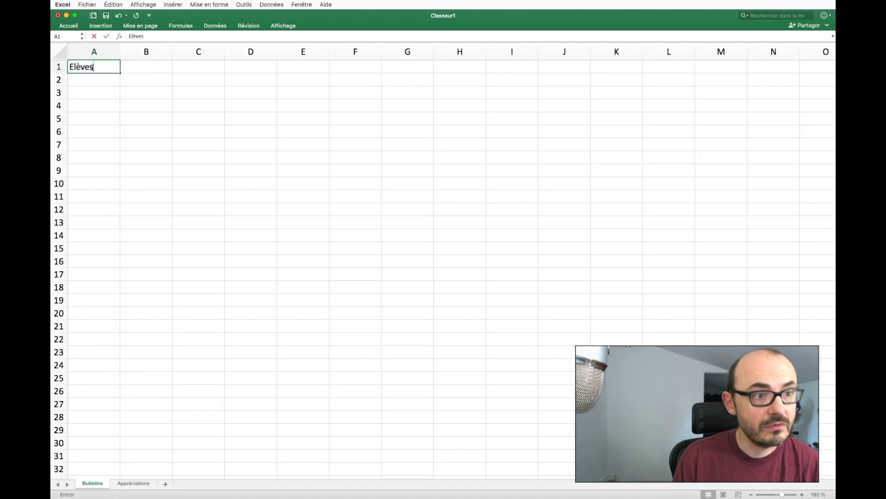
key(Tab)
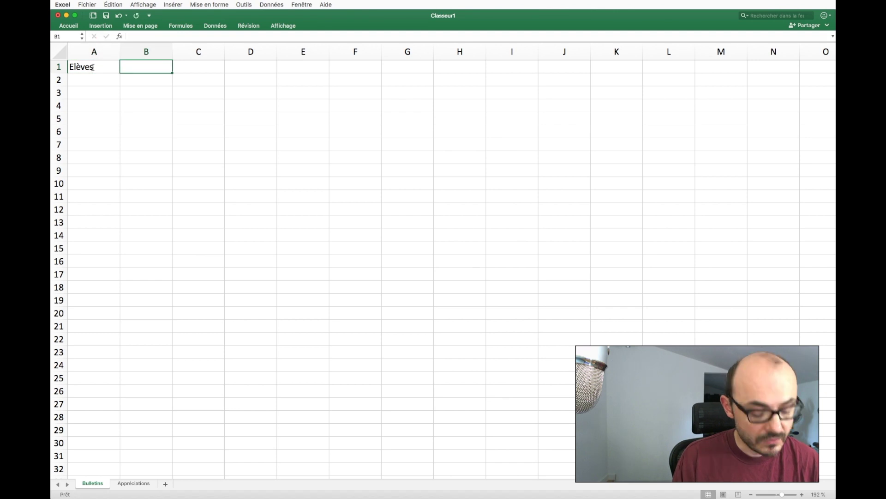
text(Moyenne)
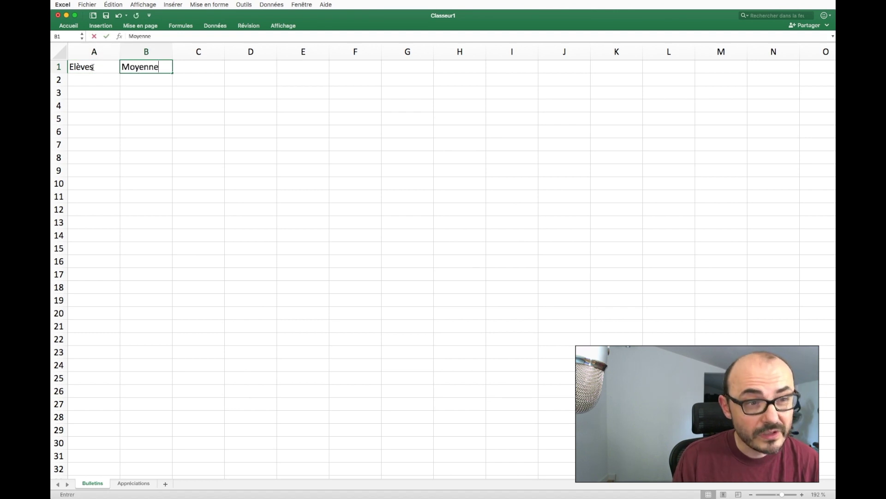
key(Tab)
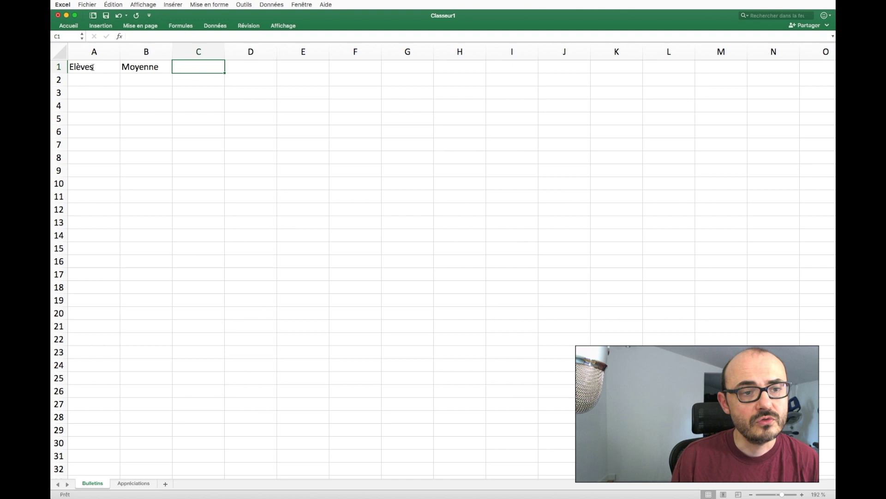
- Copy the Ensemble to Conseils headers from Appréciations B1:F1 into Bulletins C1:G1
click(134, 483)
click(116, 63)
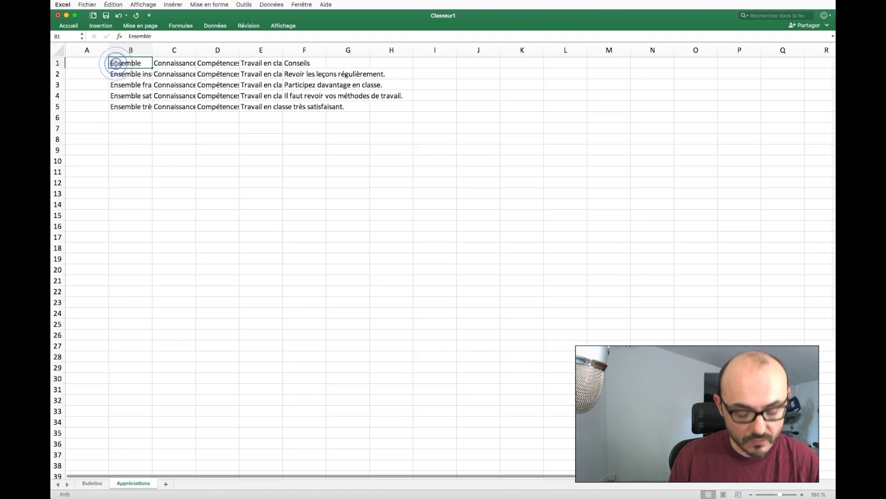
key(shift+Right)
key(shift+Right)
key(shift+Right)
key(shift+Right)
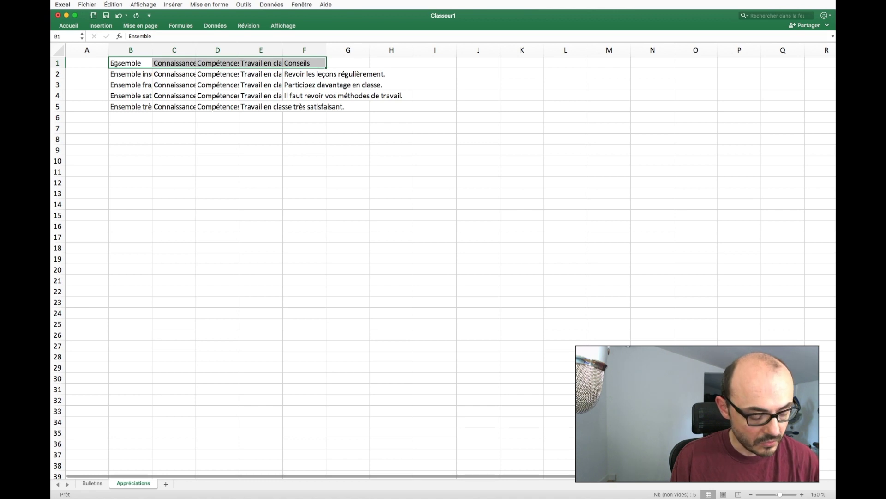
key(super+c)
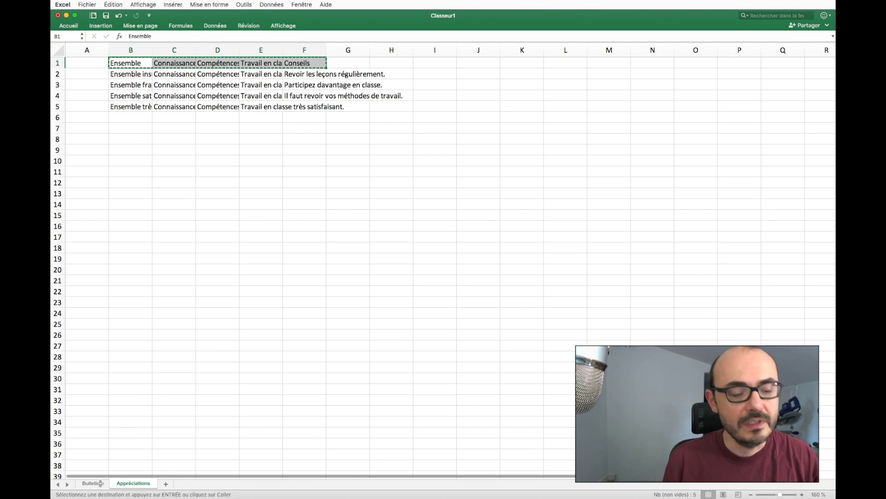
click(100, 483)
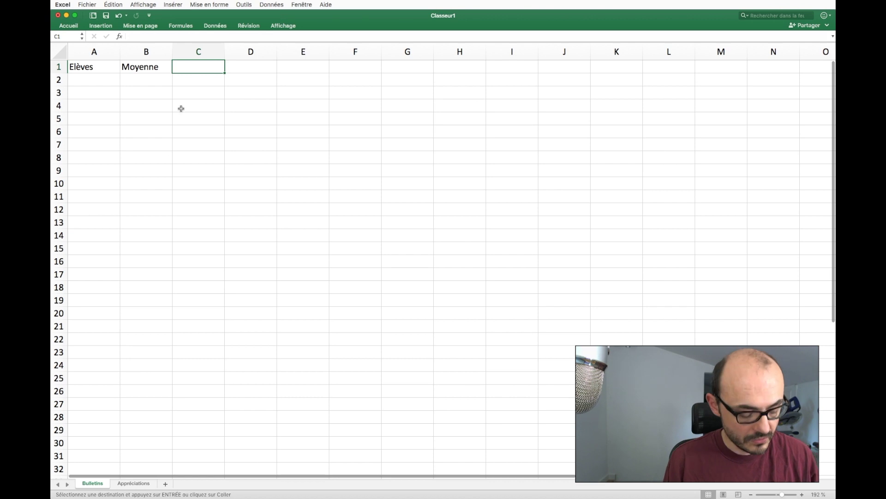
key(super+v)
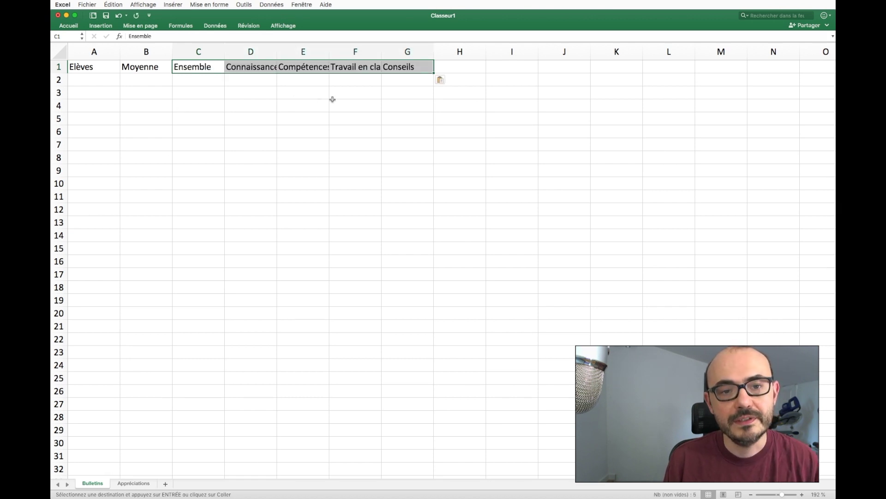
click(425, 100)
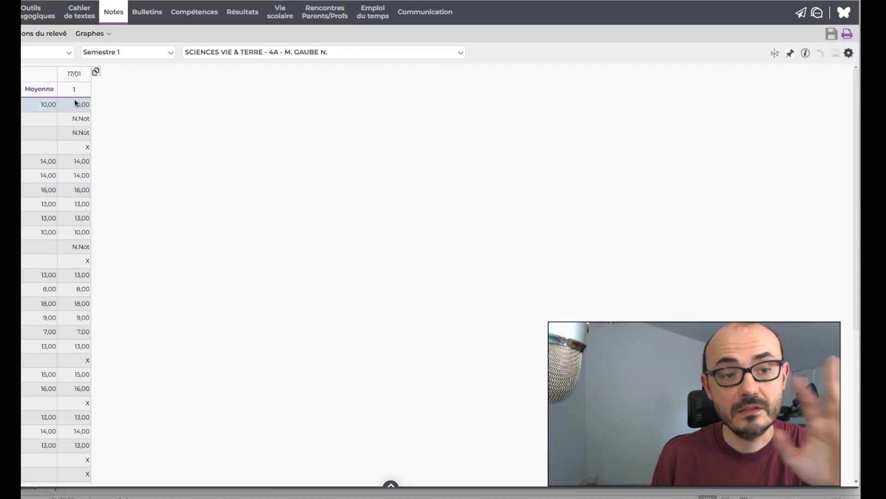
- Save the Notes grade table from Pronote as a file via 'Copier la liste (format CSV)'
click(114, 14)
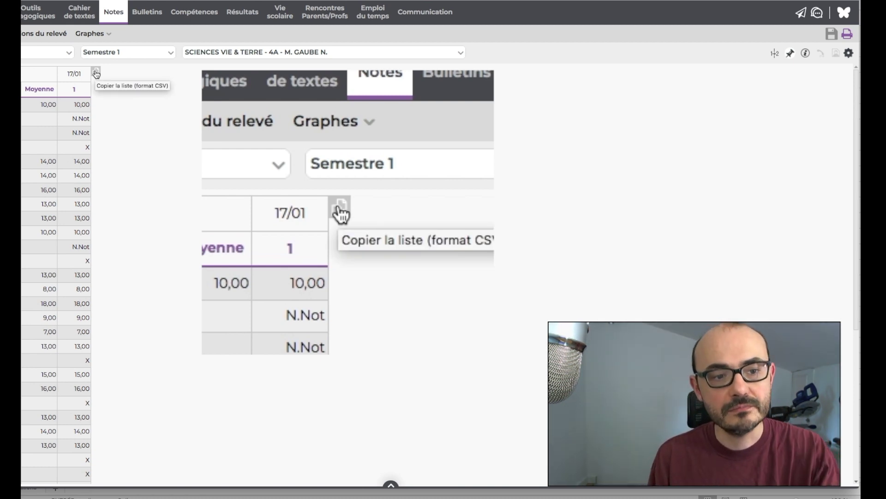
click(96, 73)
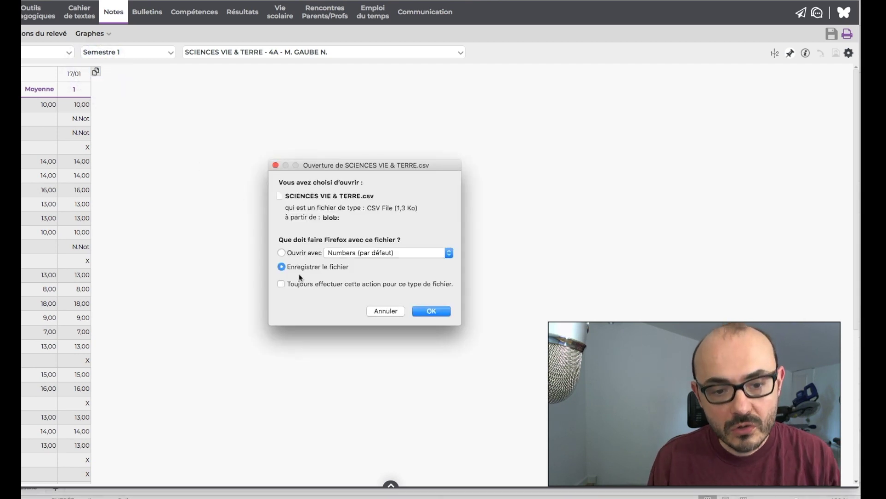
click(414, 312)
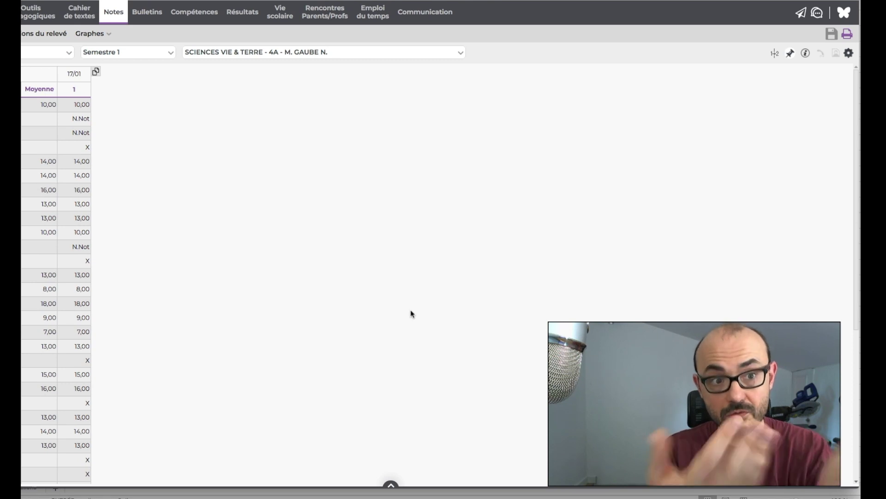
scroll(412, 314, down, 5)
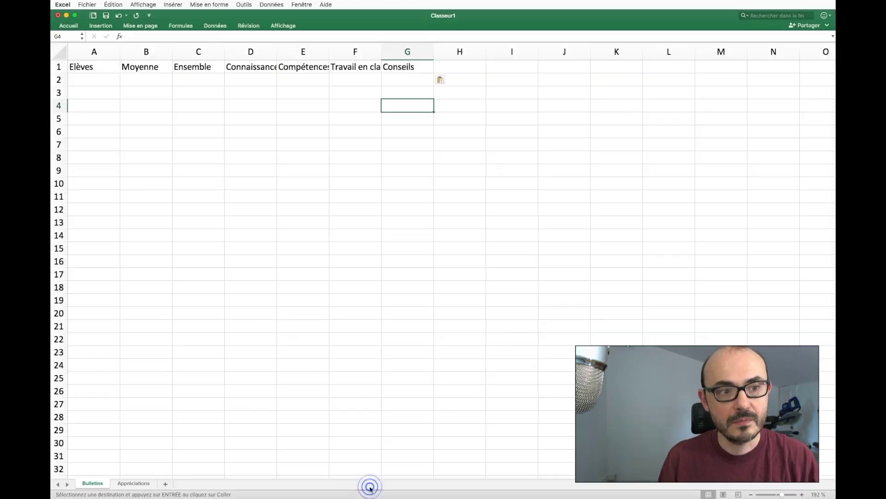
- Paste the student names Elève 1 to Elève 29 into A2:A30, then move to C2
click(107, 82)
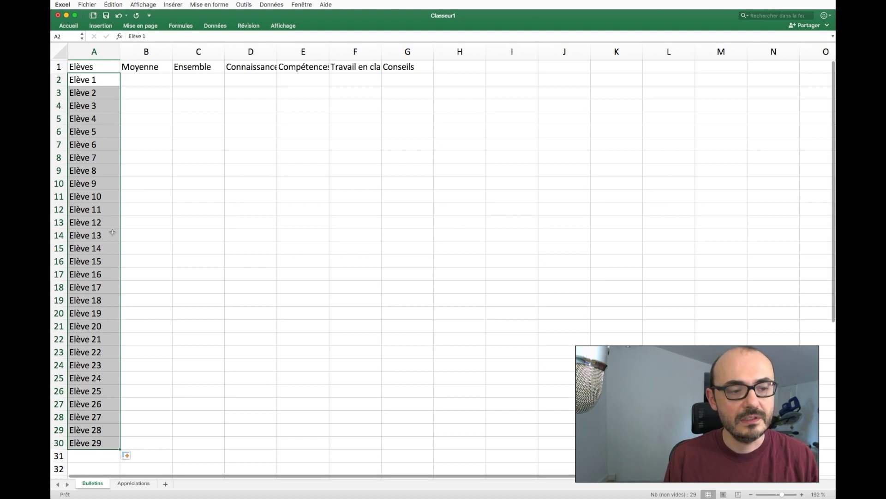
click(161, 80)
key(Tab)
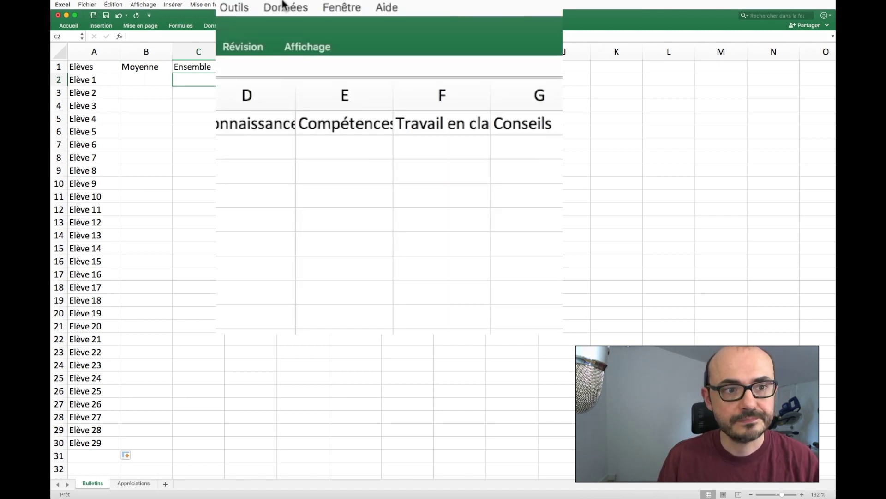
- Set C2's data validation to a List with source =Appréciations!$B$1:$B$5
click(283, 6)
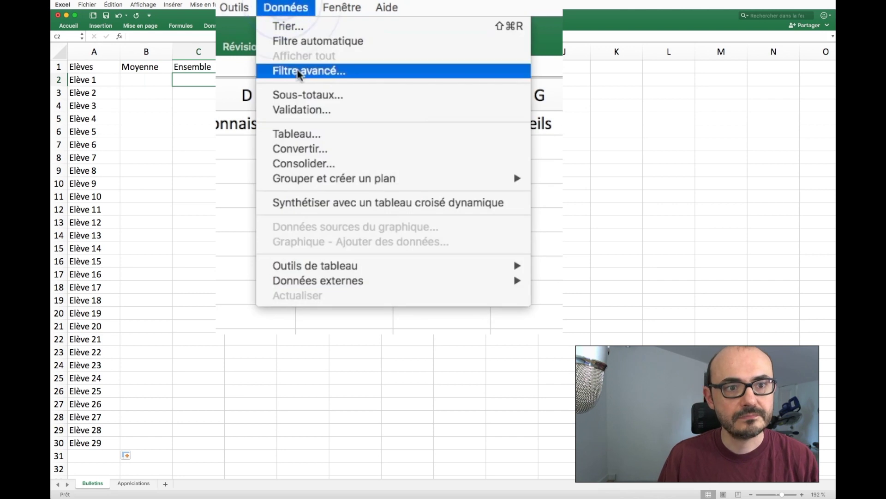
click(305, 110)
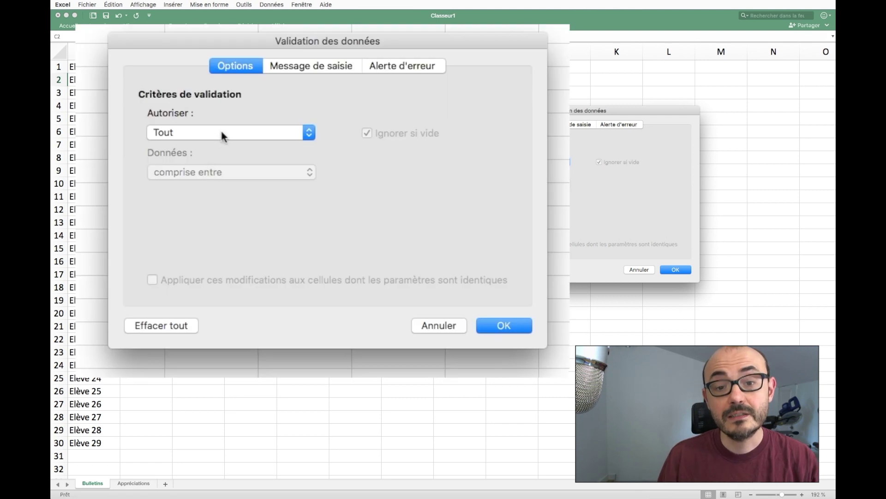
click(221, 133)
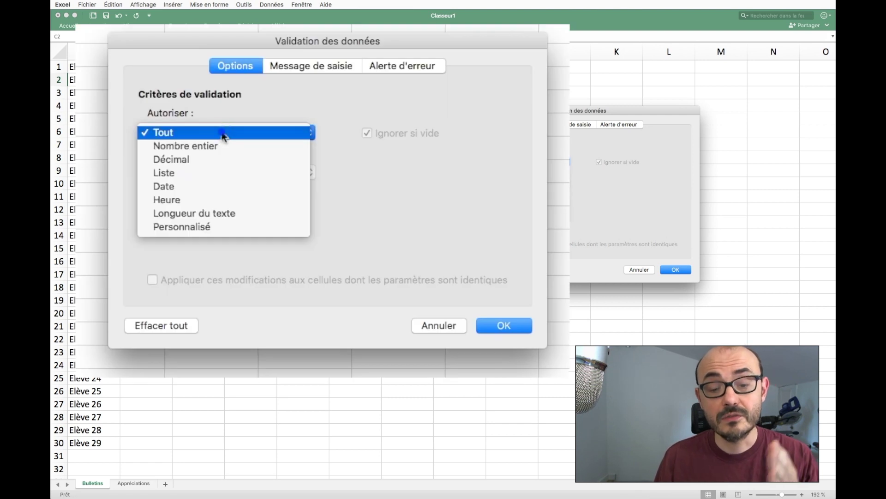
click(215, 169)
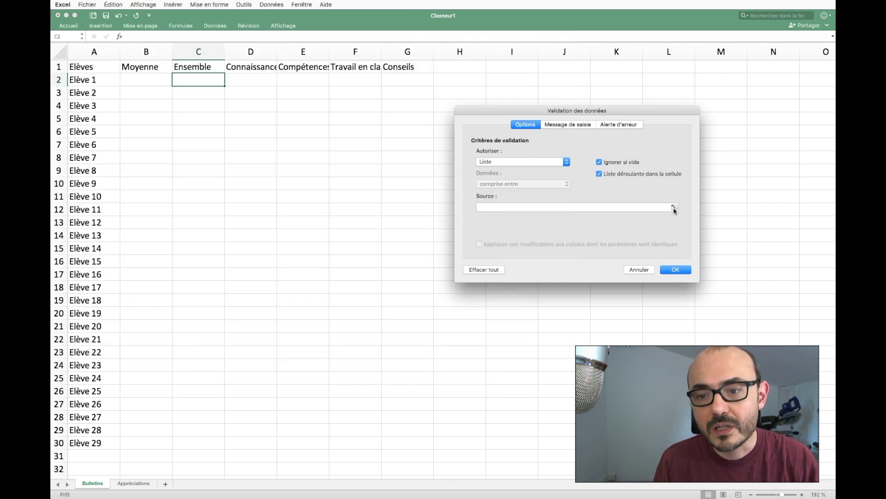
click(675, 208)
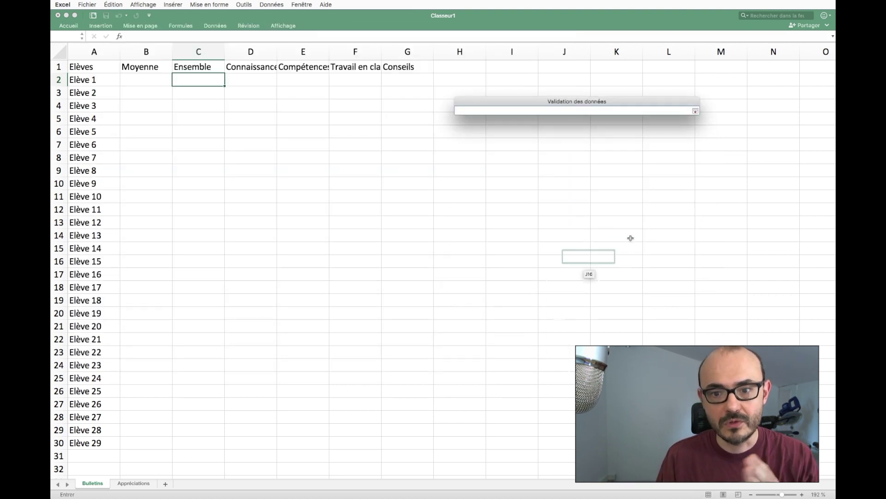
click(134, 483)
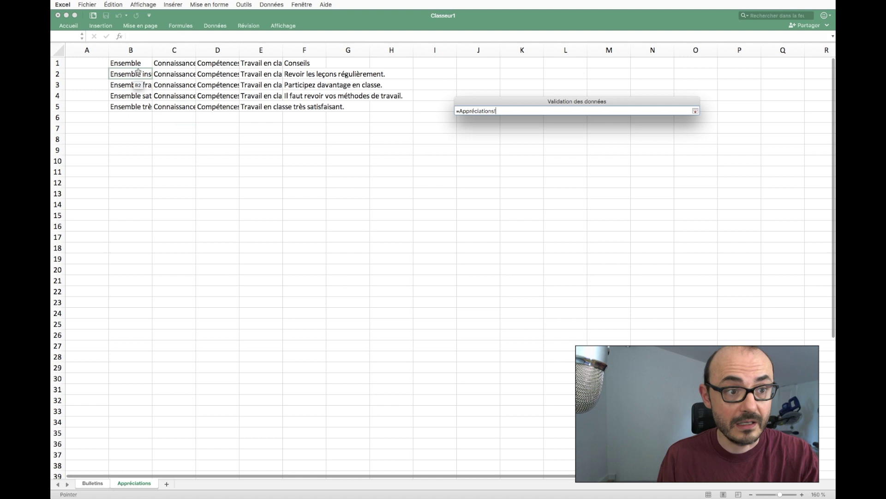
drag(142, 66, 139, 105)
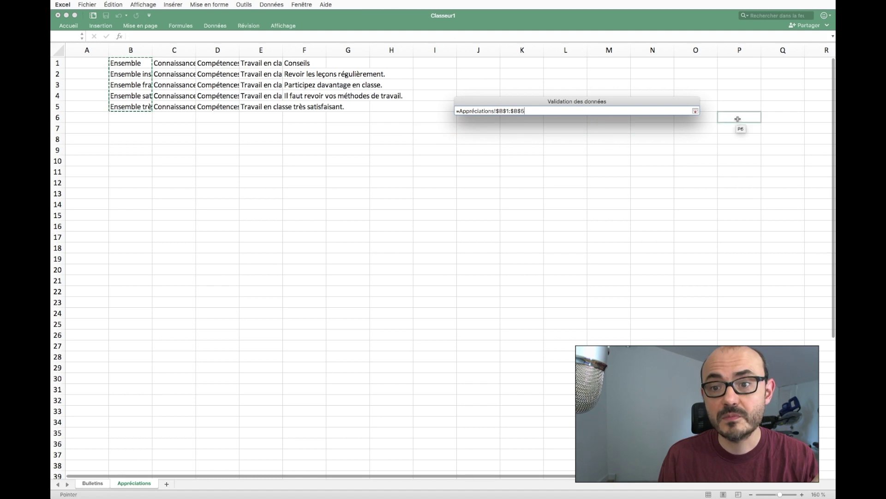
click(696, 112)
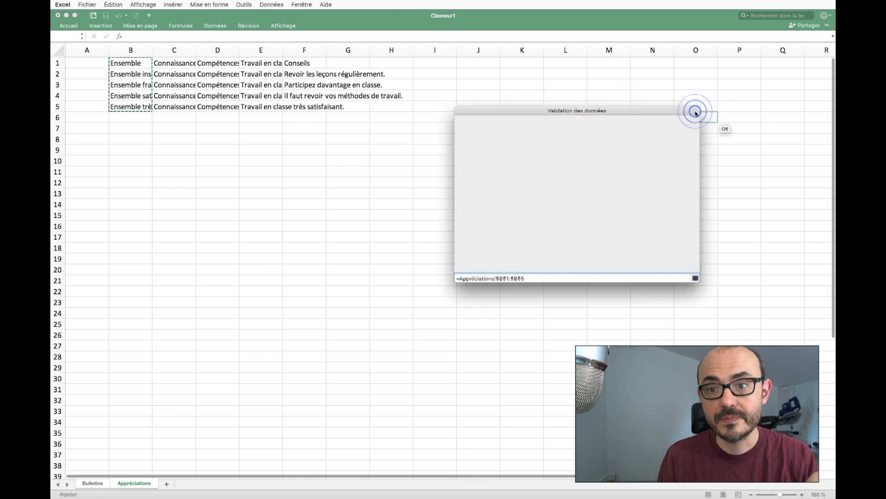
- Confirm the validation and pick 'Ensemble fragile.' from C2's new dropdown
click(676, 270)
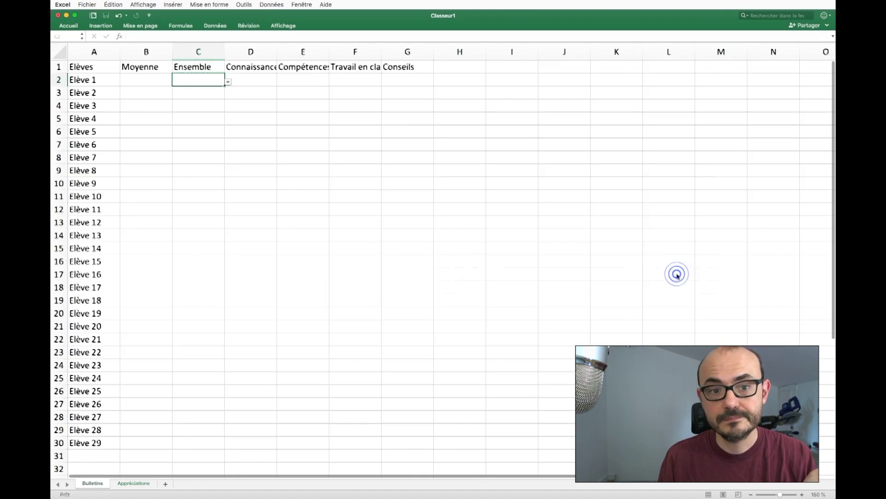
click(229, 83)
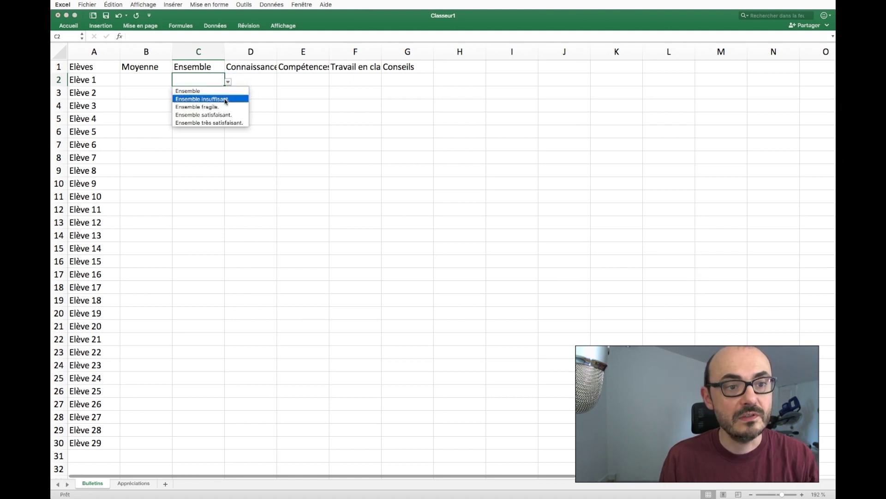
click(216, 108)
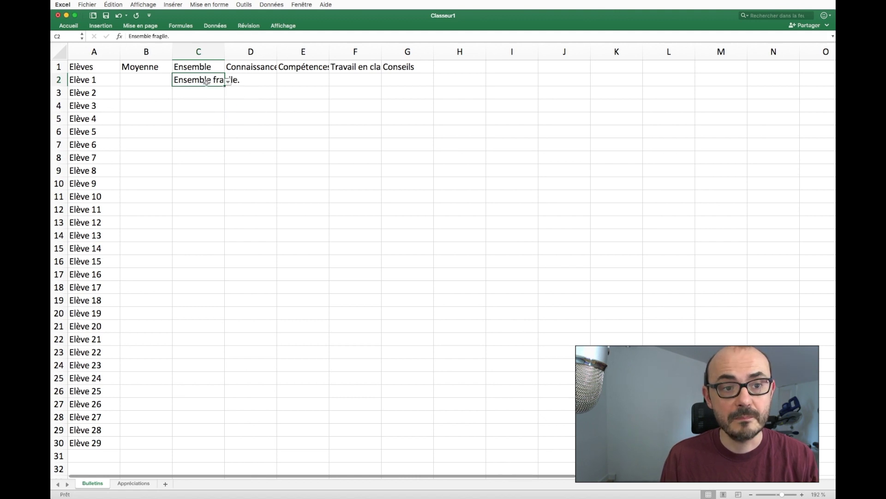
click(253, 79)
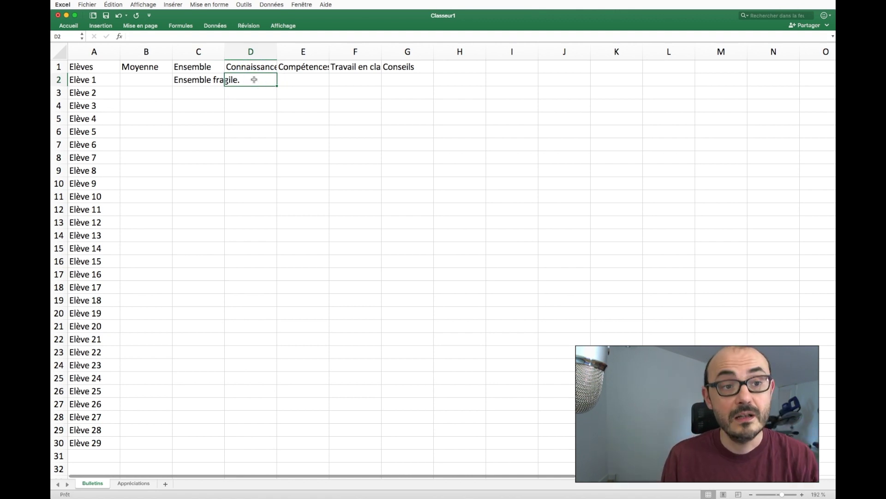
- Give D2 a dropdown validation list sourced from Appréciations!$C$1:$C$5
click(277, 5)
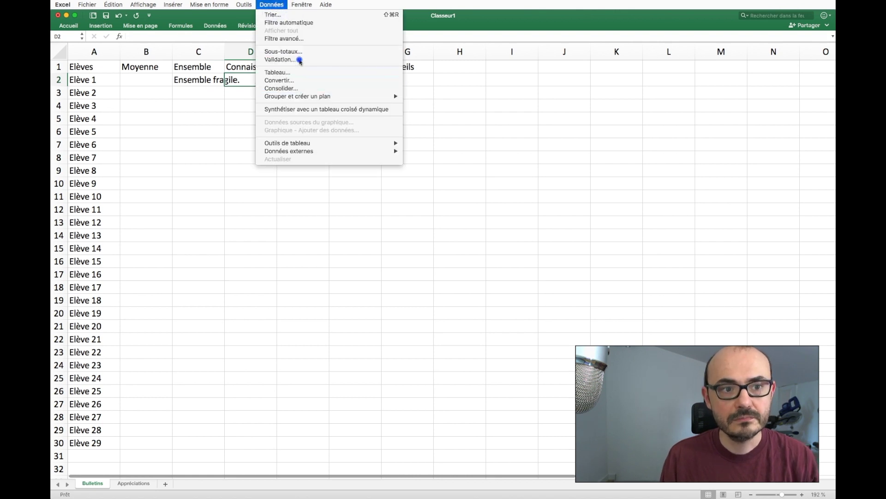
click(299, 60)
click(519, 182)
click(133, 483)
drag(180, 63, 183, 104)
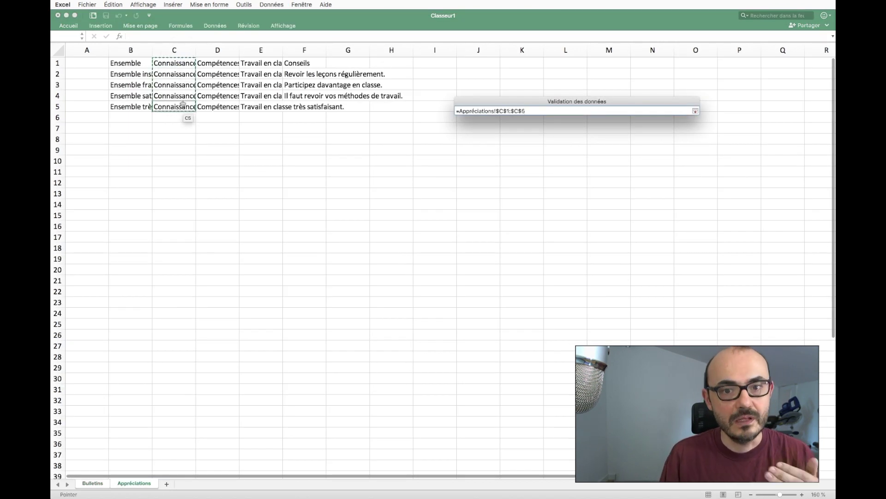
key(Return)
click(677, 269)
click(510, 66)
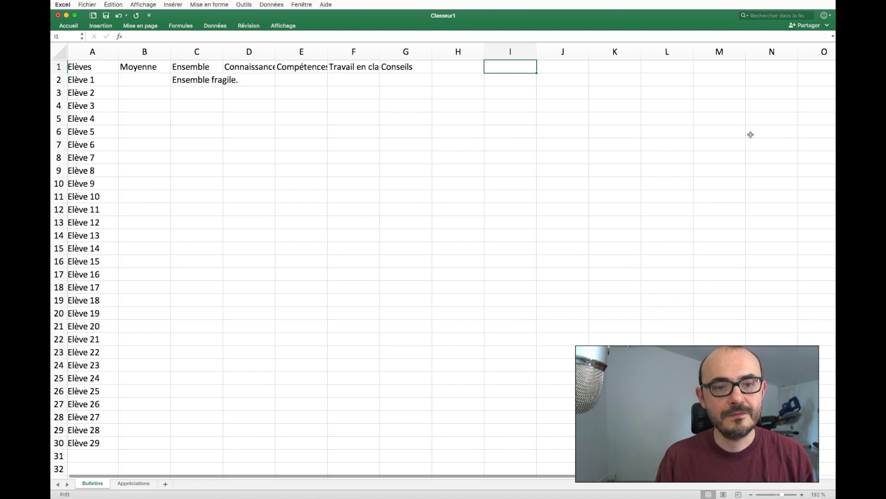
- Check the G2 and F2 dropdowns, then set D2 to Connaissances insuffisantes and E2 to Compétences très satisfaisantes
click(407, 79)
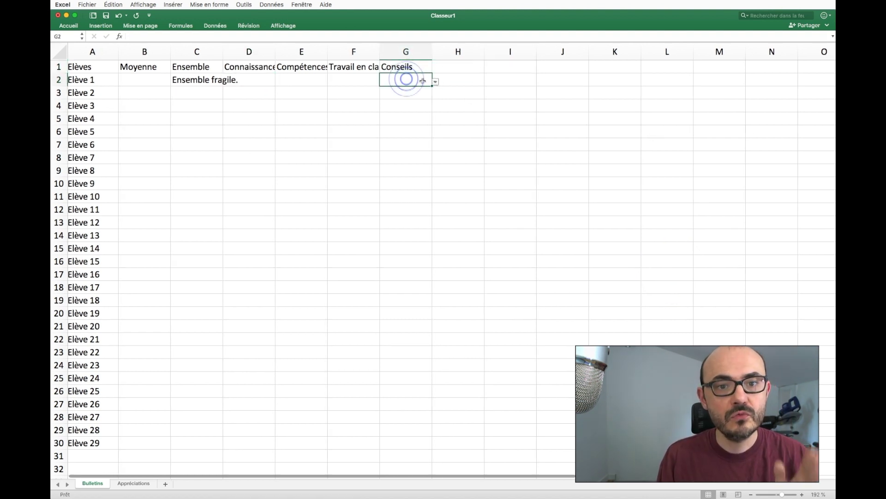
click(435, 81)
click(366, 86)
click(364, 83)
click(384, 82)
click(319, 80)
click(315, 80)
click(259, 79)
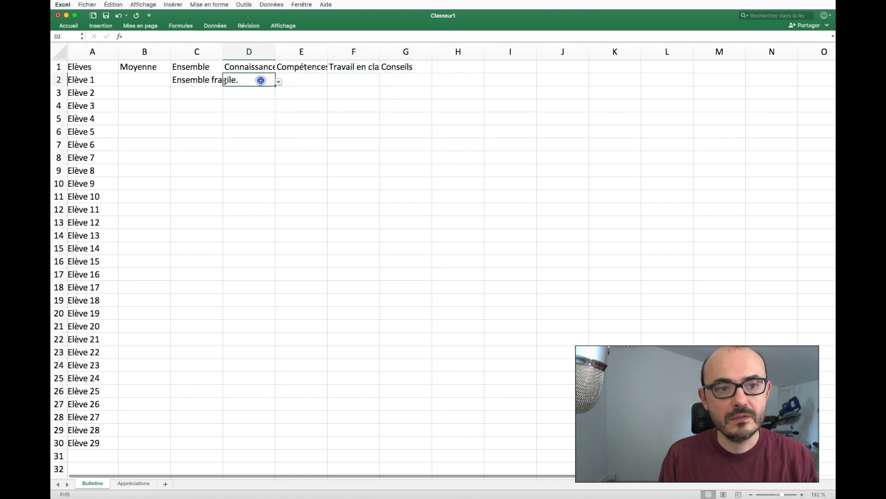
click(278, 82)
click(274, 101)
click(301, 81)
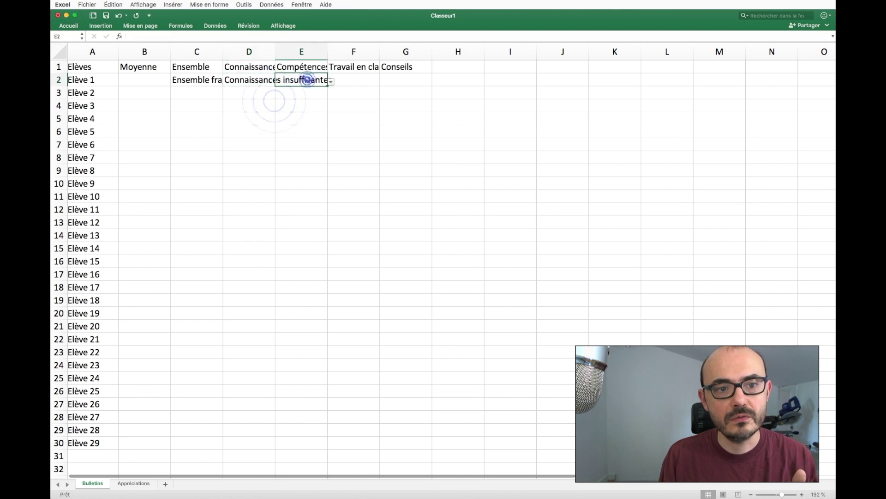
click(331, 82)
click(318, 121)
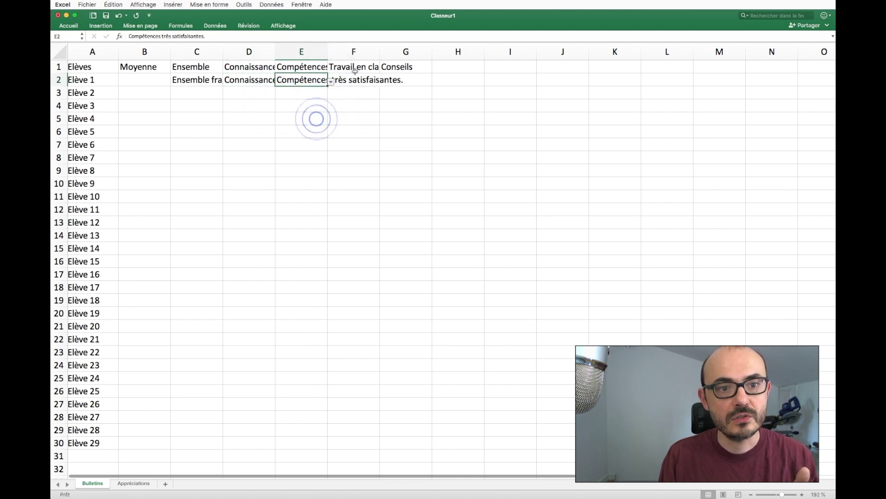
- Set F2 to Travail en classe fragile and G2 to Revoir les leçons régulièrement, then start J1's header
click(356, 80)
click(384, 83)
click(376, 103)
click(408, 81)
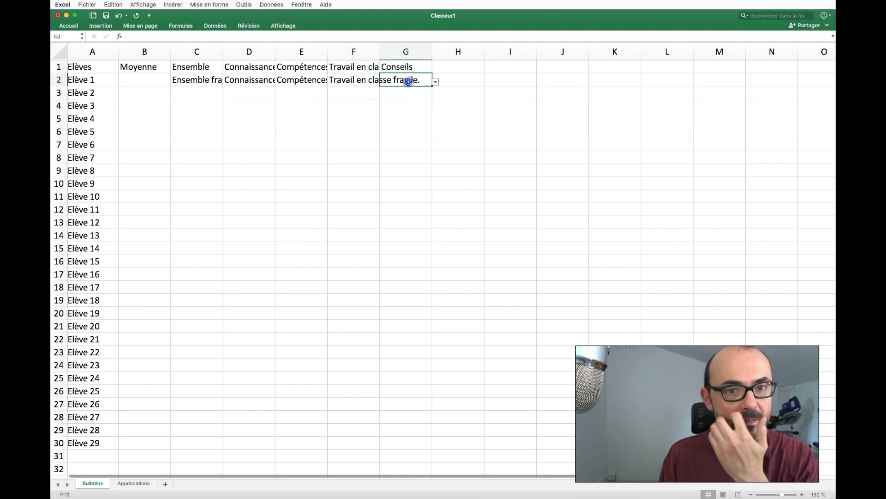
click(435, 82)
click(432, 99)
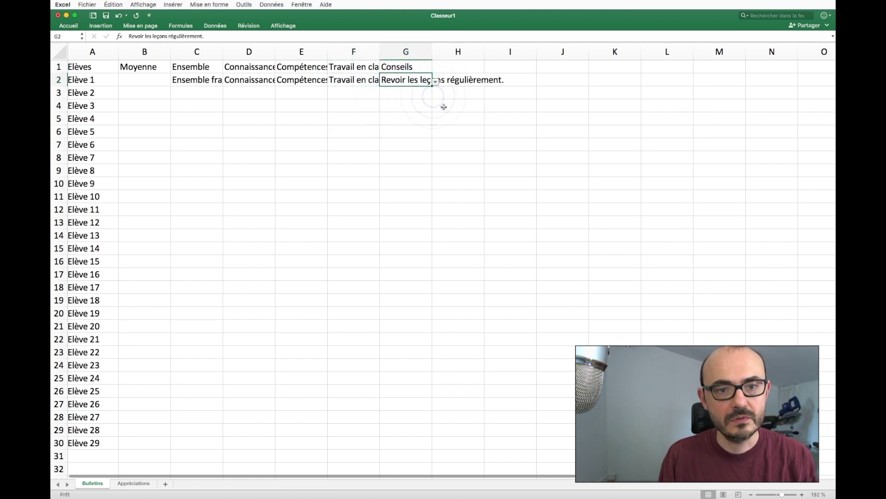
click(549, 70)
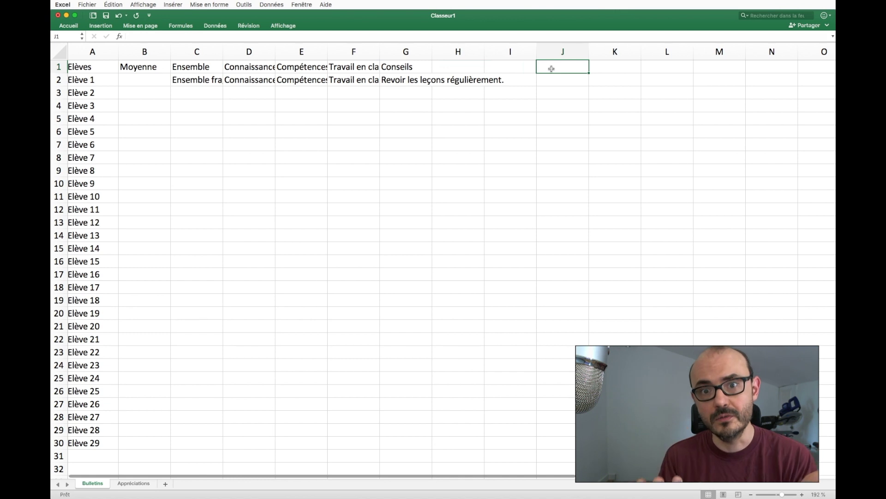
text(Appréciation final)
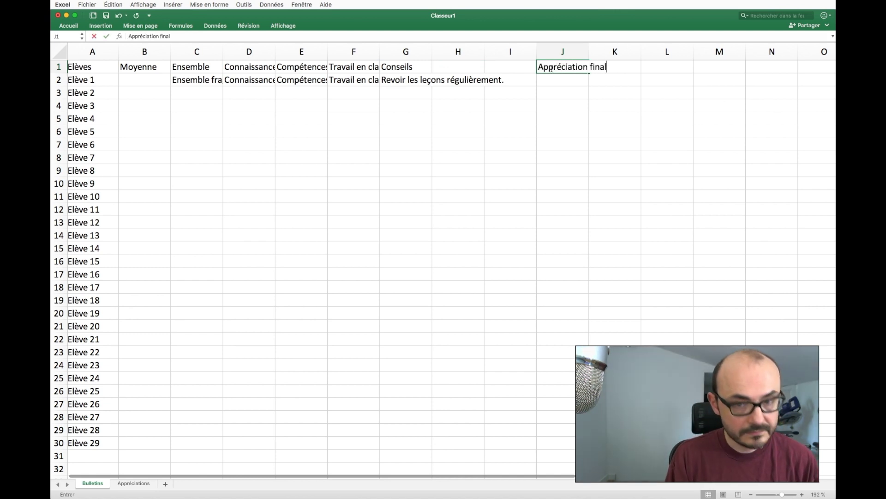
text(s)
- Correct J1's header so it reads 'Appréciations finales'
key(Left)
click(550, 69)
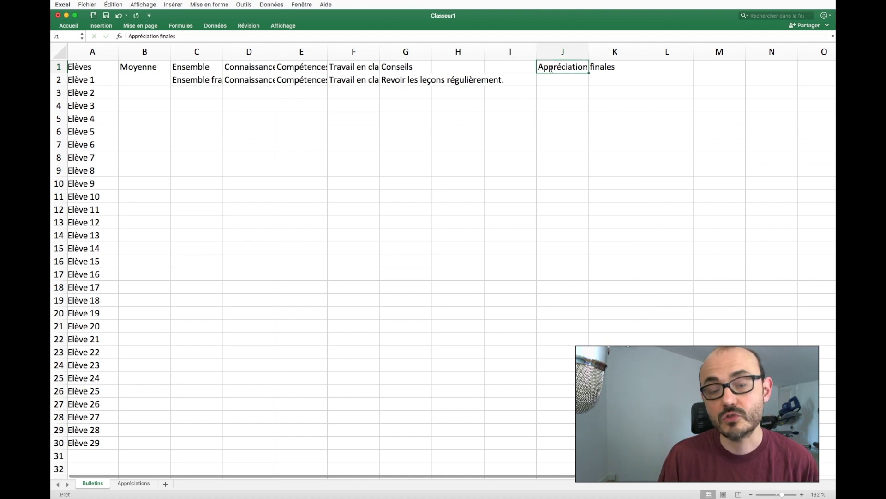
click(158, 36)
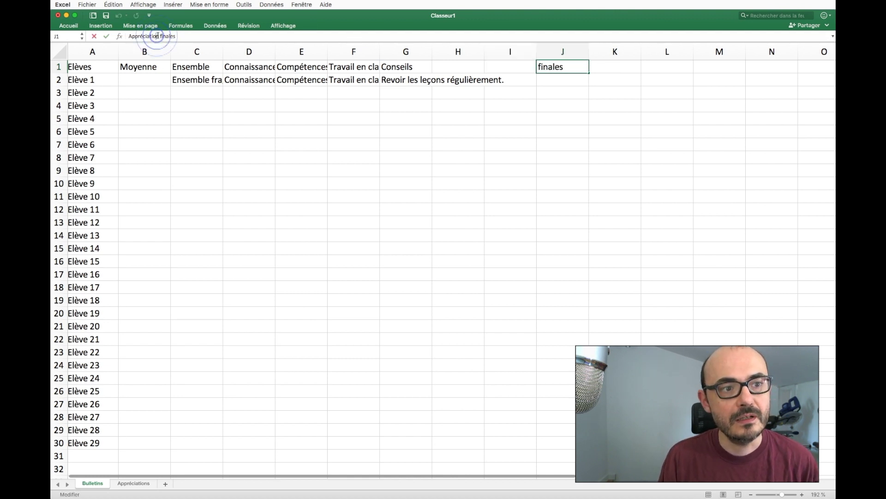
text(s)
click(565, 80)
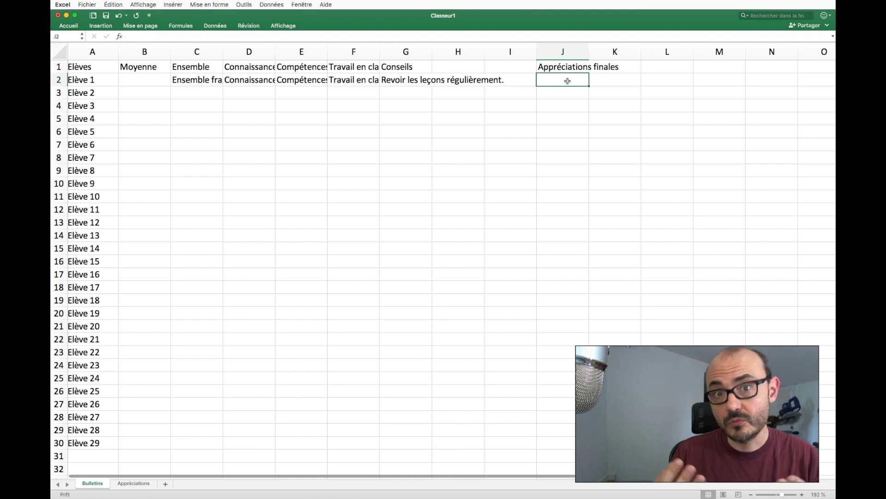
- Enter an empty =CONCATENER() formula in J2, removing the stray characters before it
text(=)
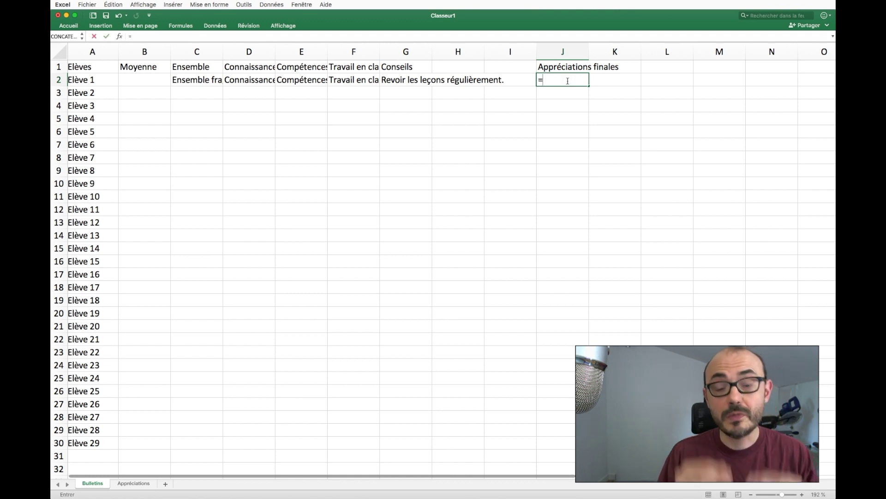
text(con)
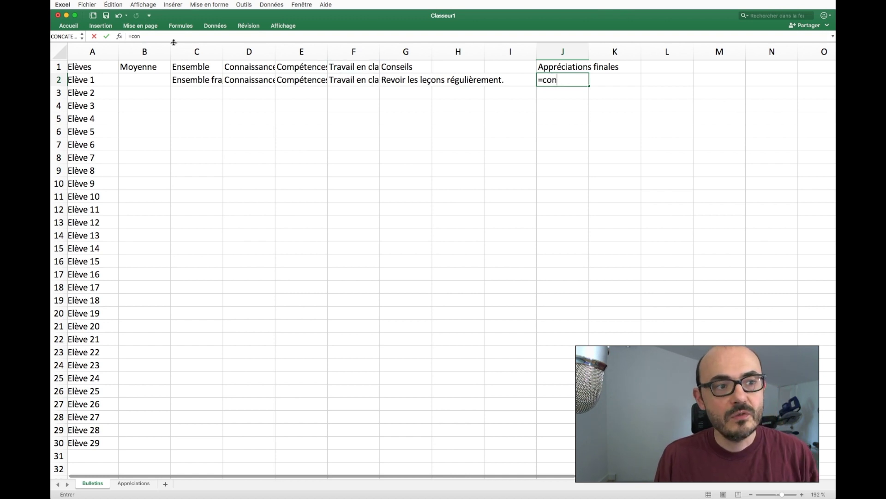
click(82, 39)
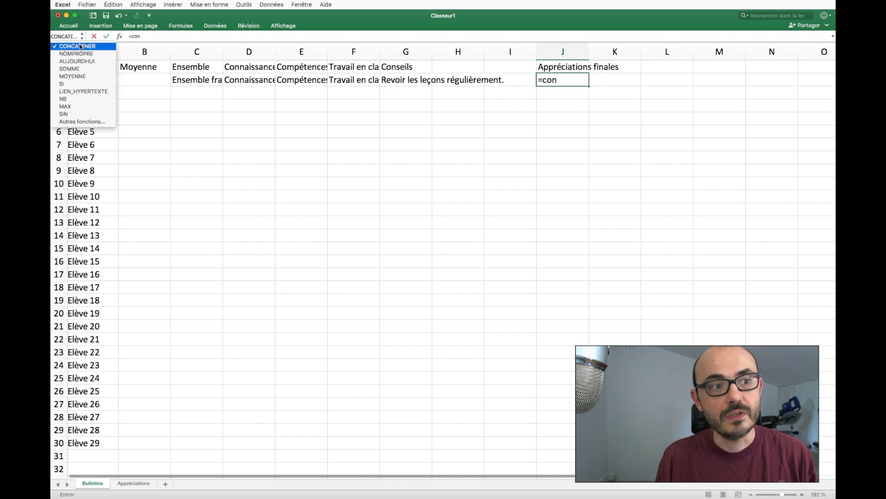
click(81, 47)
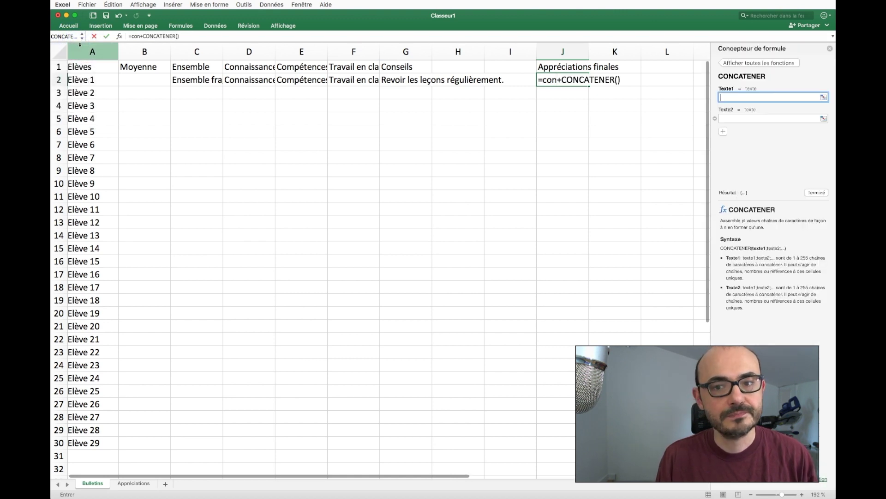
click(560, 79)
key(BackSpace)
key(BackSpace)
key(BackSpace)
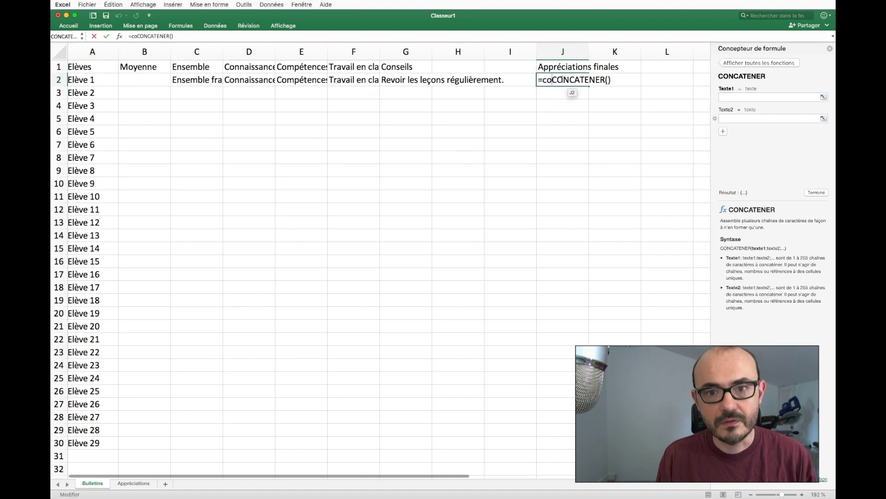
key(BackSpace)
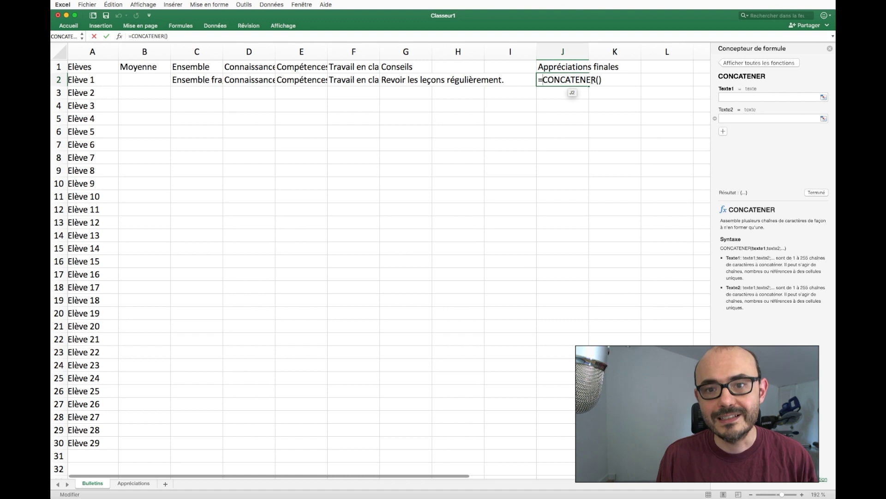
click(600, 79)
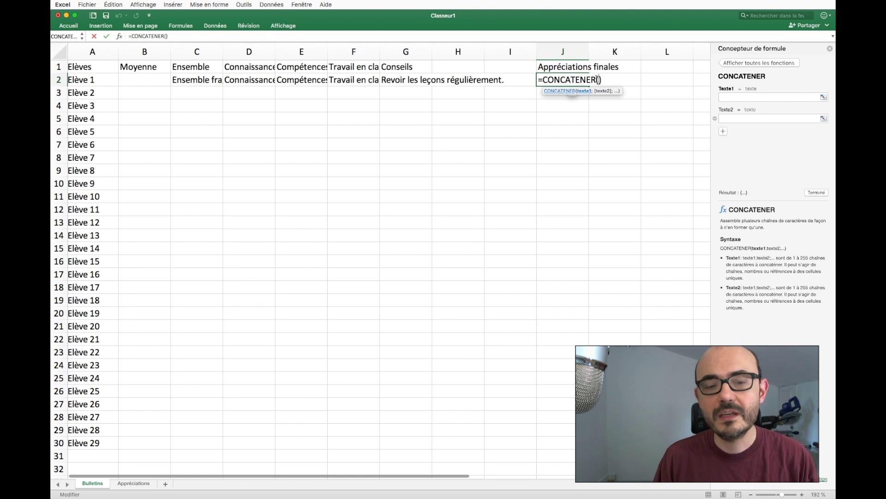
- Build J2's formula to join C2, D2, E2, F2 and G2 with " " separators
click(198, 80)
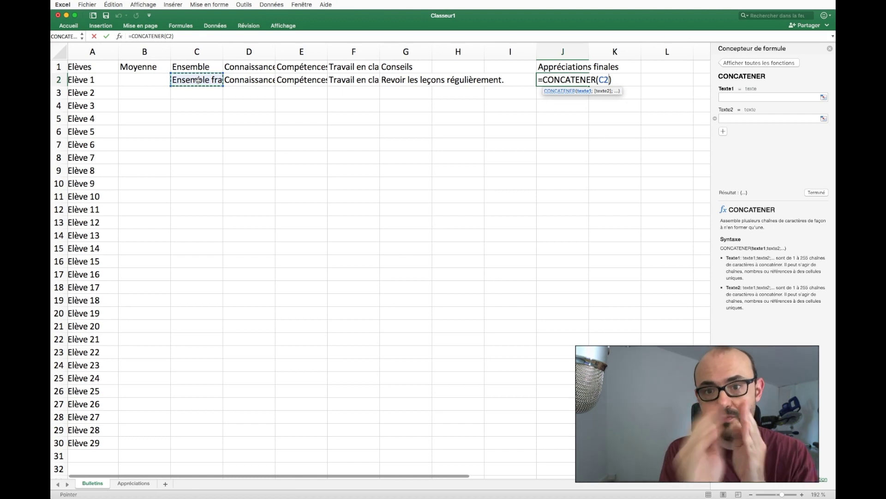
text(;)
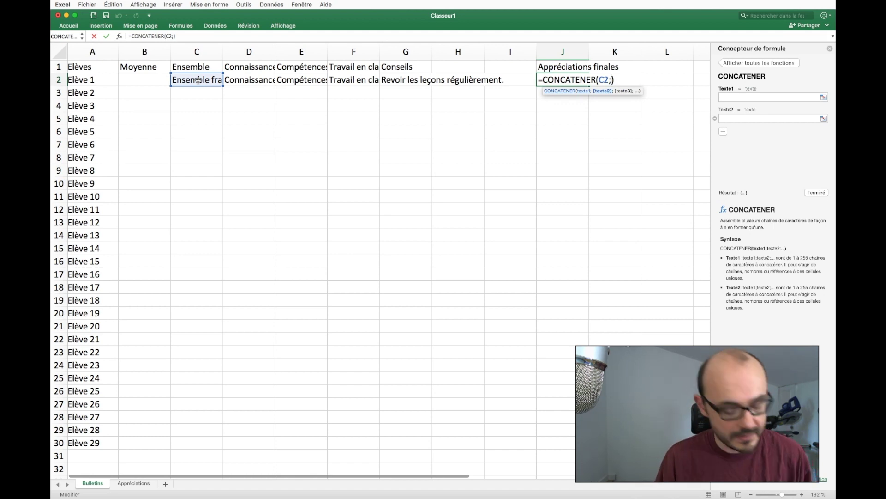
text(" )
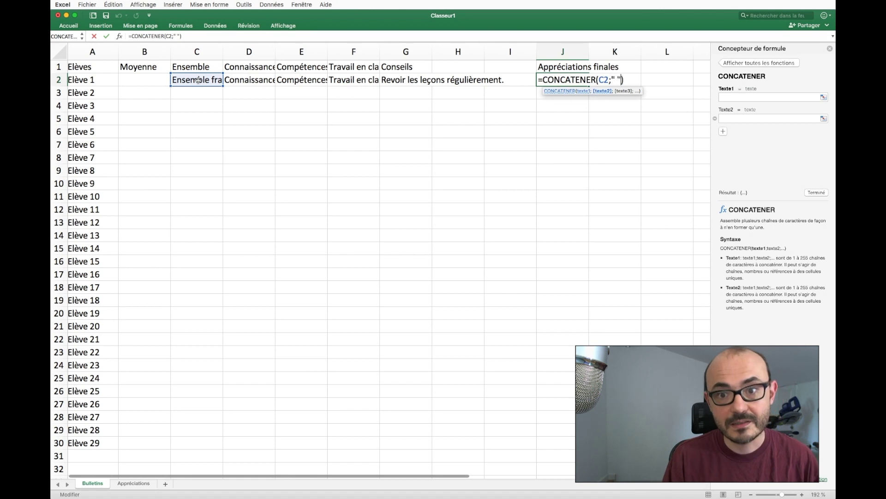
text(;)
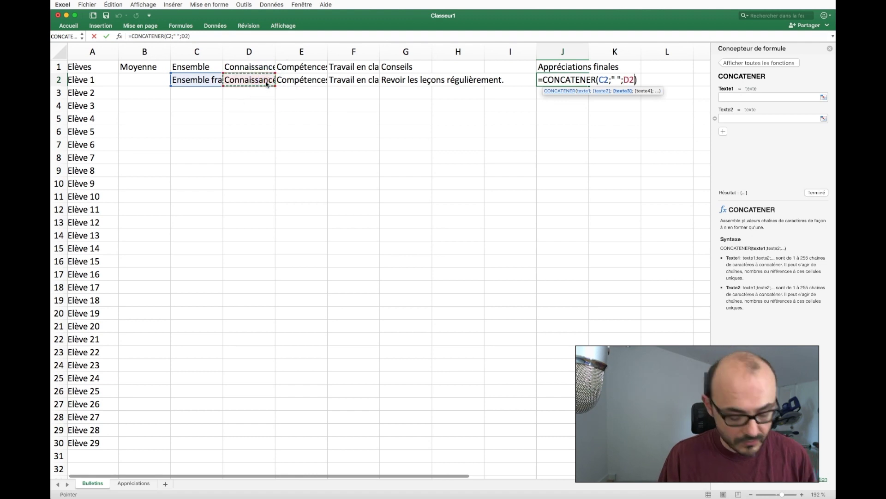
text(;)
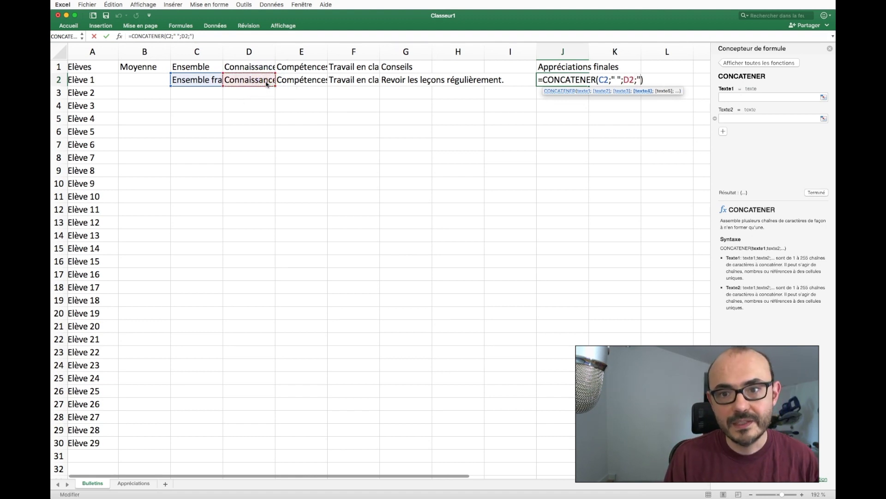
text(;)
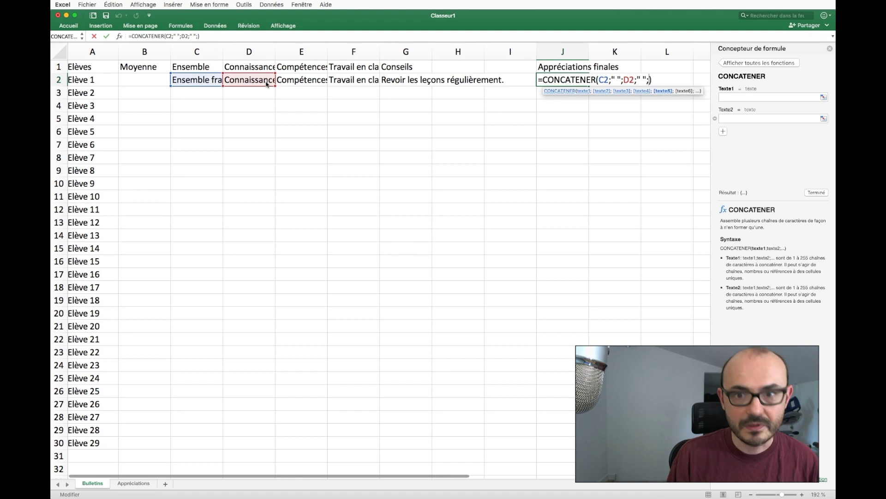
click(291, 80)
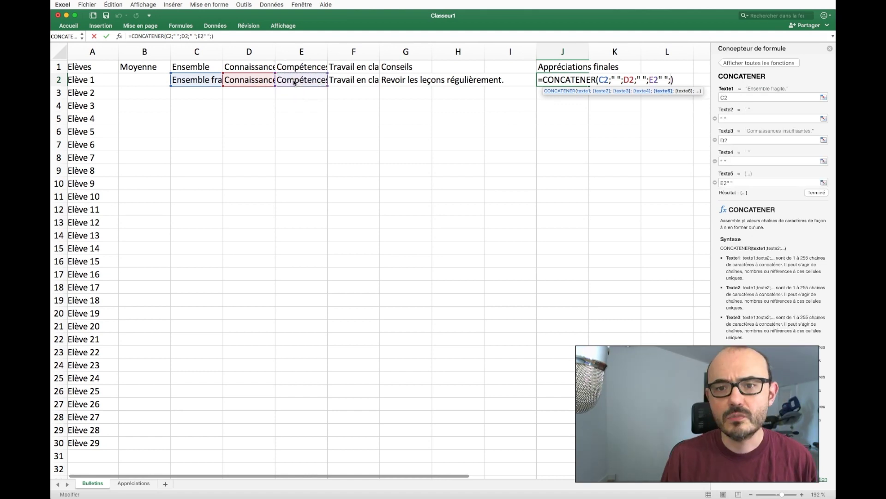
text(;" ";)
click(353, 80)
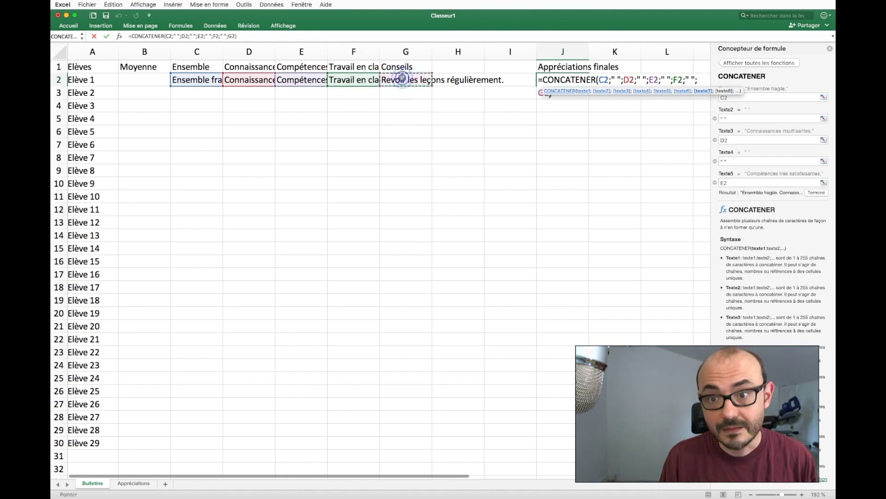
text(;" ";)
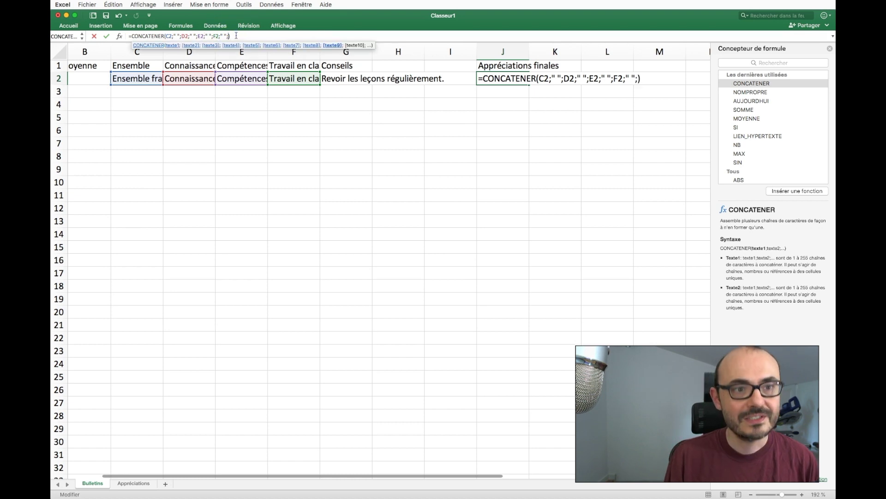
click(348, 78)
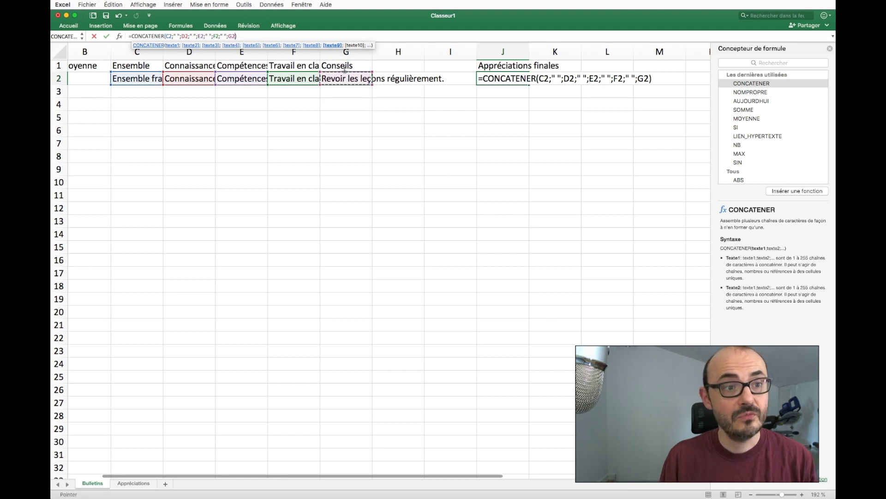
click(250, 35)
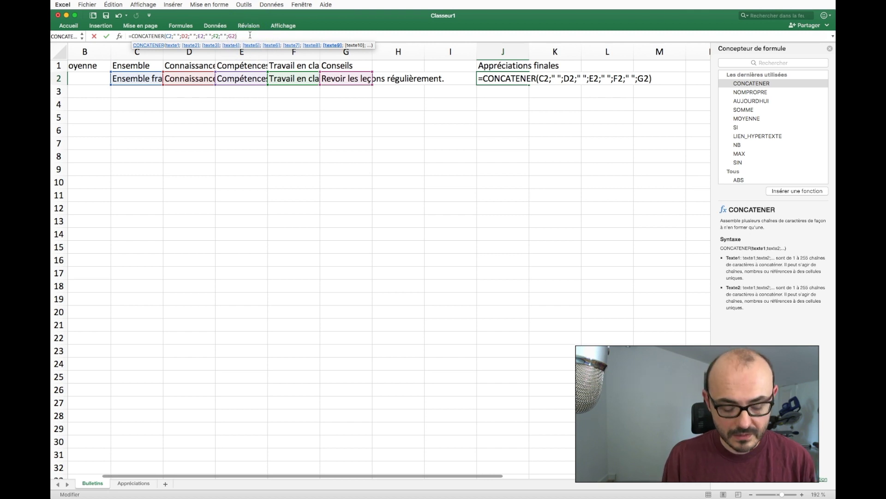
- Confirm the J2 formula and read its combined text across row 2
key(Return)
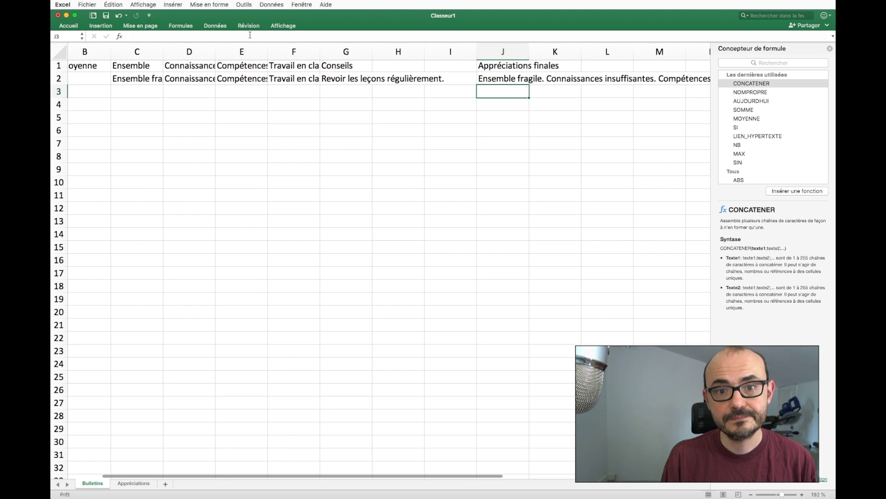
key(Up)
key(Right)
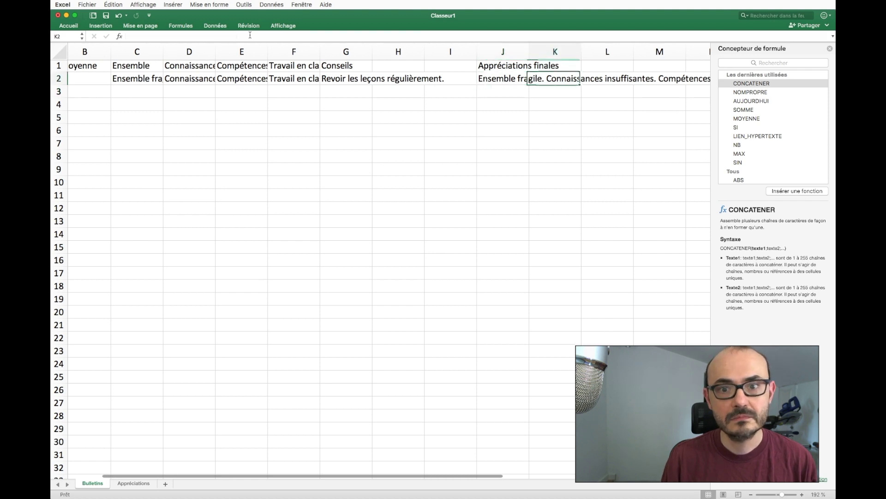
key(Right)
key(Right)
key(Right)
key(Right)
key(Right)
key(Right)
key(Right)
key(Right)
key(Right)
key(Right)
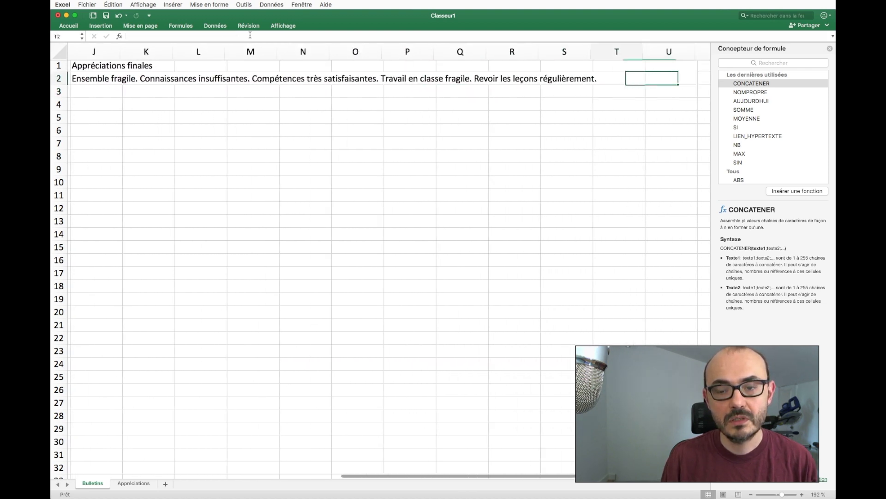
key(Left)
key(Left)
key(Left)
key(Left)
key(Left)
key(Left)
key(Left)
key(Left)
key(Left)
key(Left)
key(Left)
key(Left)
key(Left)
key(Left)
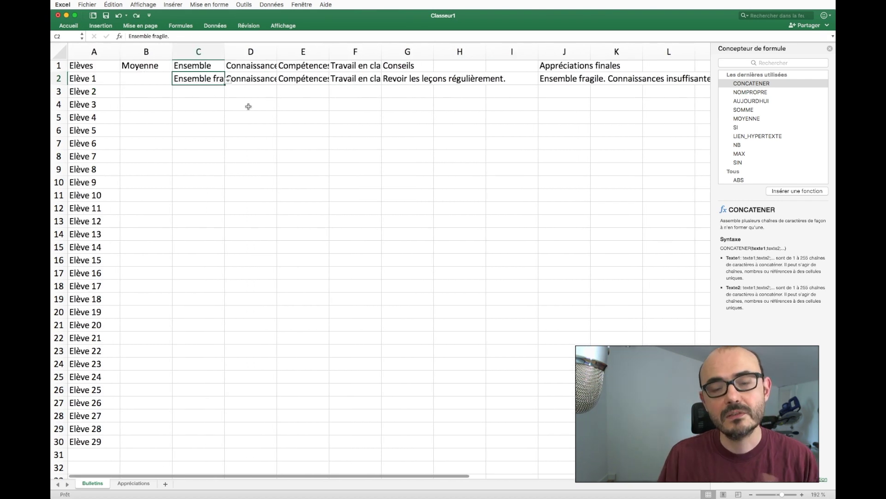
key(Up)
key(Right)
key(Right)
key(Right)
key(Right)
key(Right)
key(Right)
- Clear Élève 1's test appreciations in C2 through G2 and return to C2
key(Right)
key(Right)
key(Left)
key(Left)
key(Left)
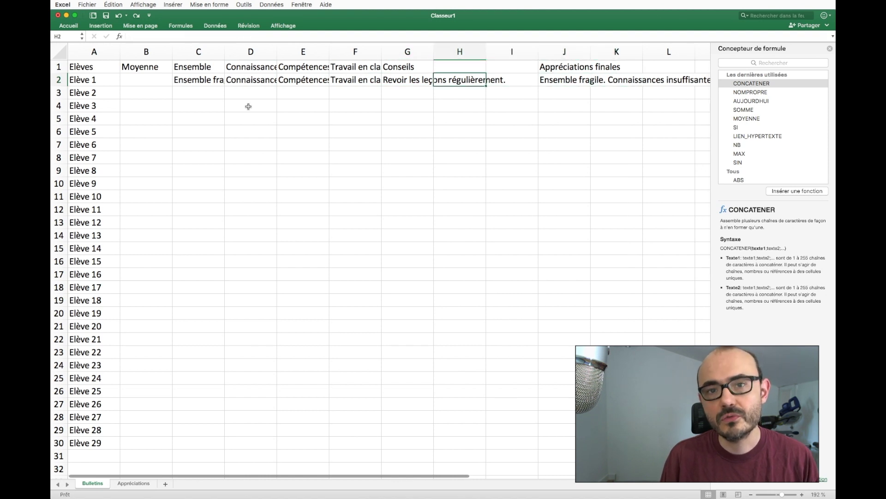
key(Left)
key(Left)
key(Left)
key(Left)
key(Delete)
key(Right)
key(Delete)
key(Right)
key(Delete)
key(Right)
key(Delete)
key(Right)
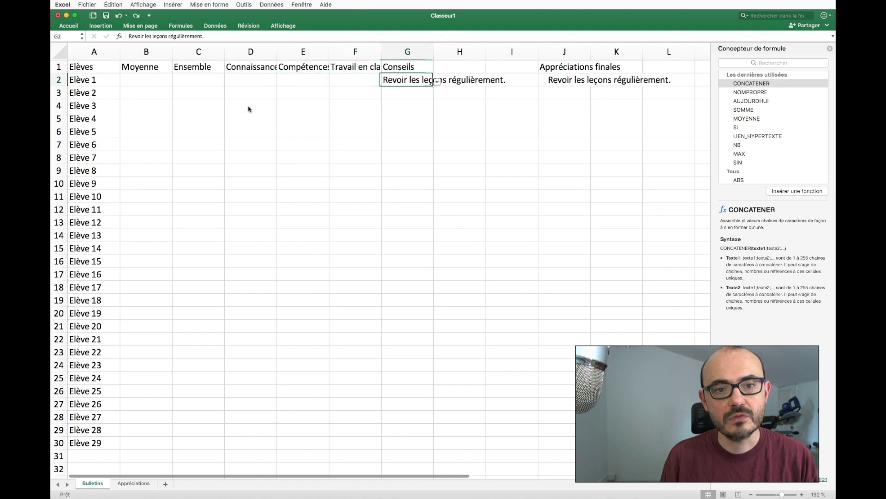
key(Delete)
key(Right)
key(Right)
key(Left)
key(Left)
key(Left)
key(Left)
key(Left)
key(Left)
key(Left)
key(Right)
key(Down)
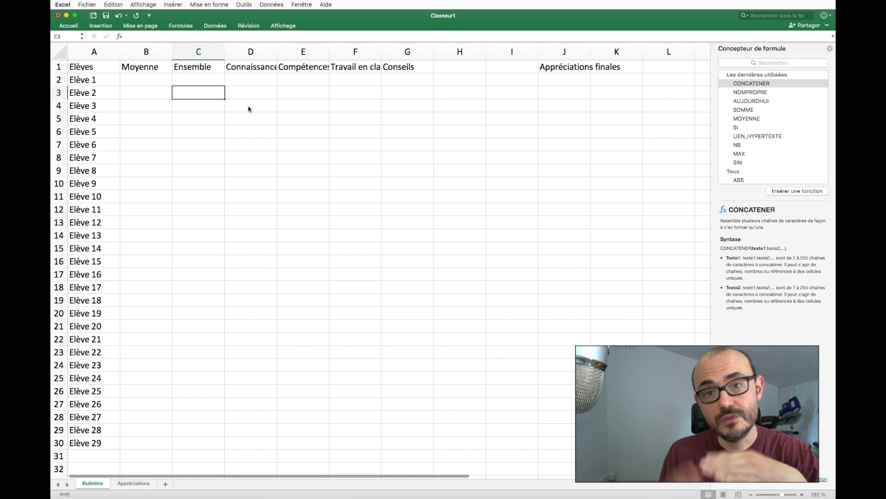
key(Up)
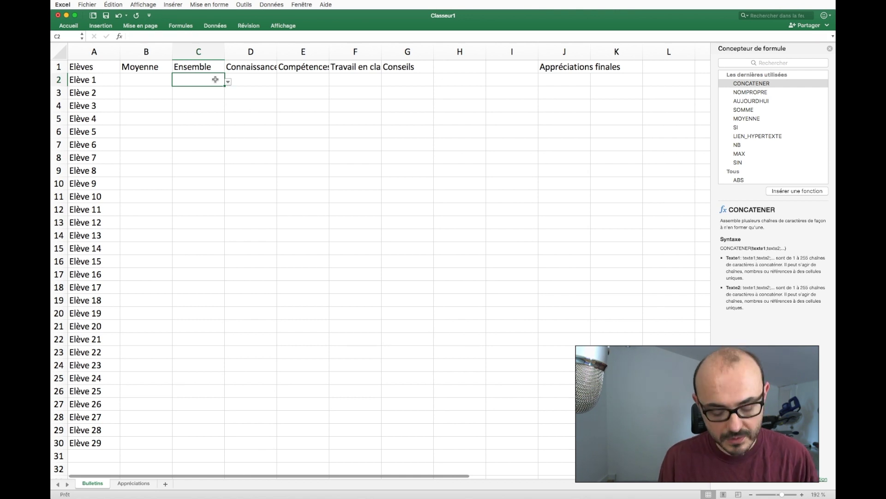
- Fill C2:J2 down to row 30 so all 29 students get the dropdowns and formula
drag(215, 80, 405, 85)
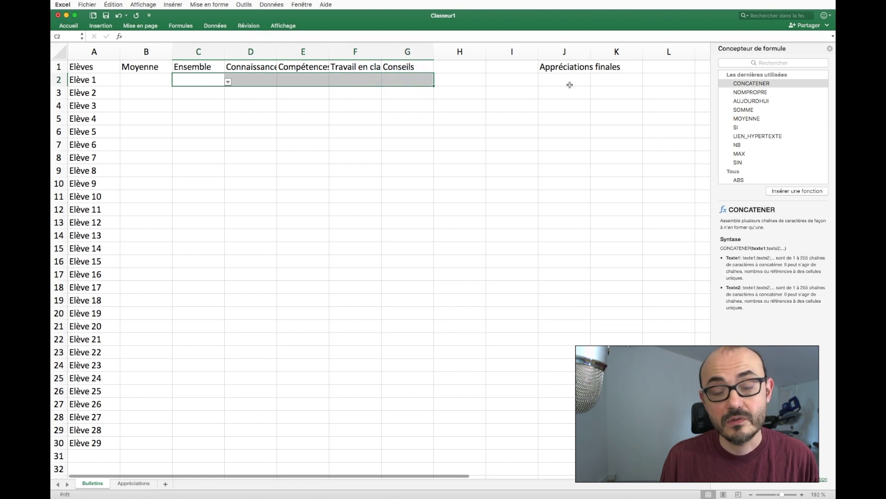
drag(432, 83, 571, 83)
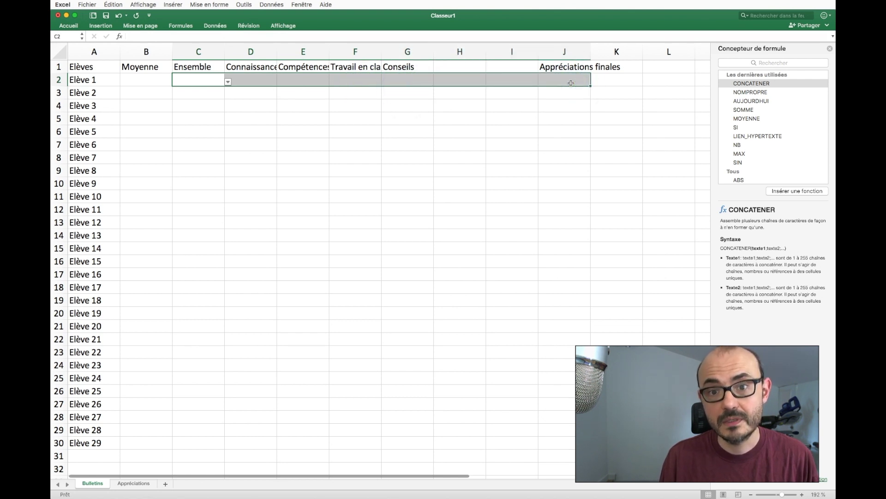
drag(591, 85, 593, 163)
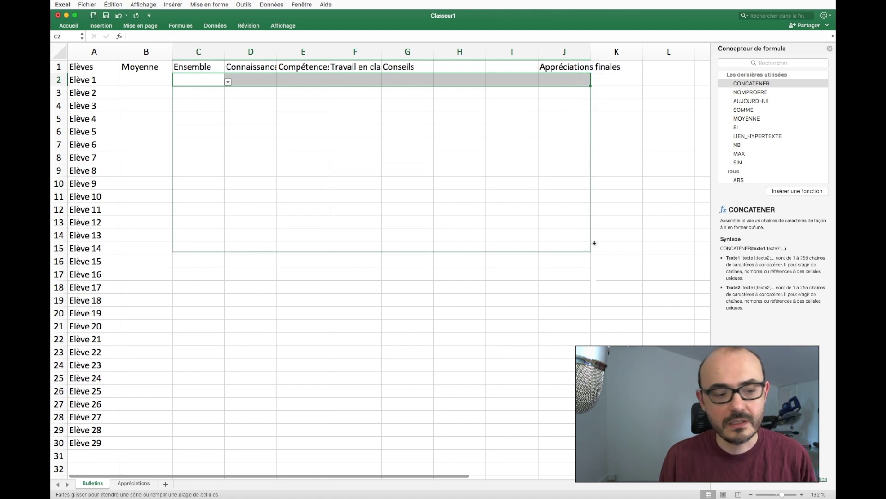
drag(593, 164, 594, 447)
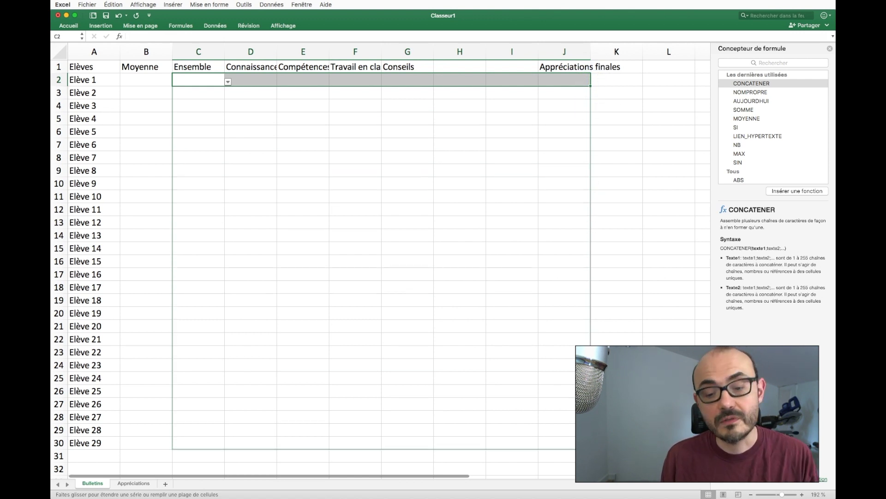
drag(594, 448, 592, 449)
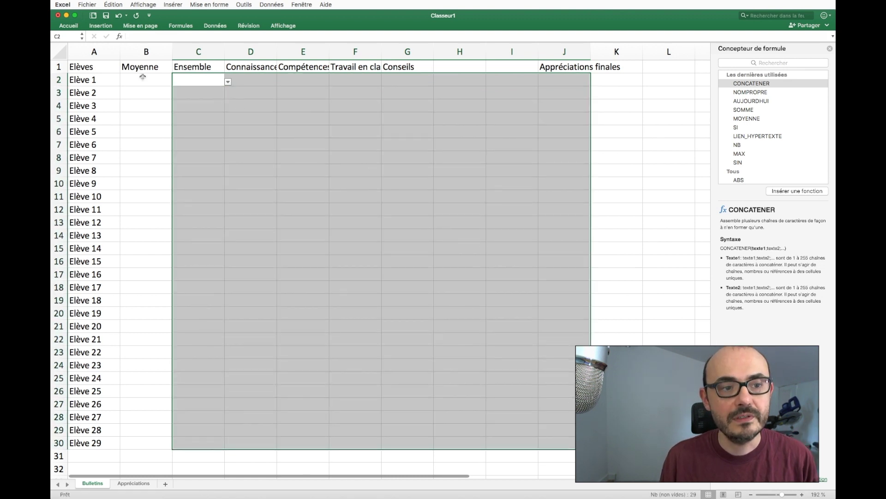
click(143, 93)
- Verify that C3, D3 and E3 received their appreciation dropdown lists
click(195, 92)
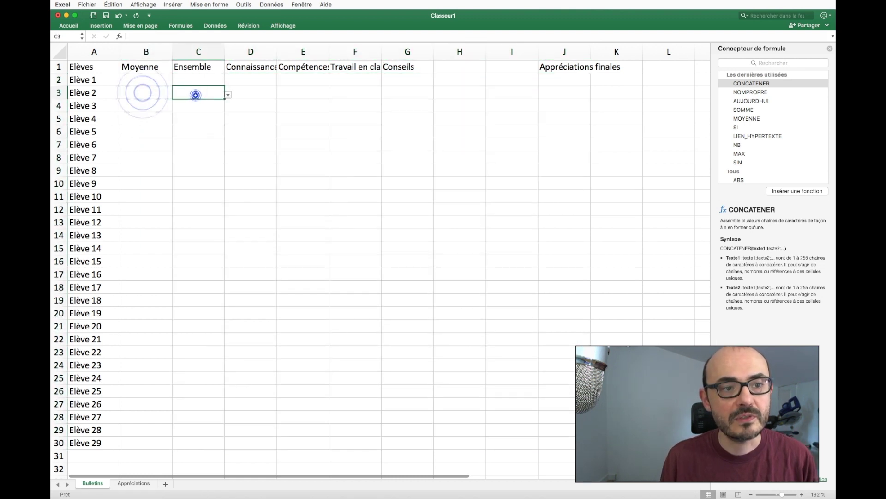
click(227, 95)
click(263, 93)
click(271, 93)
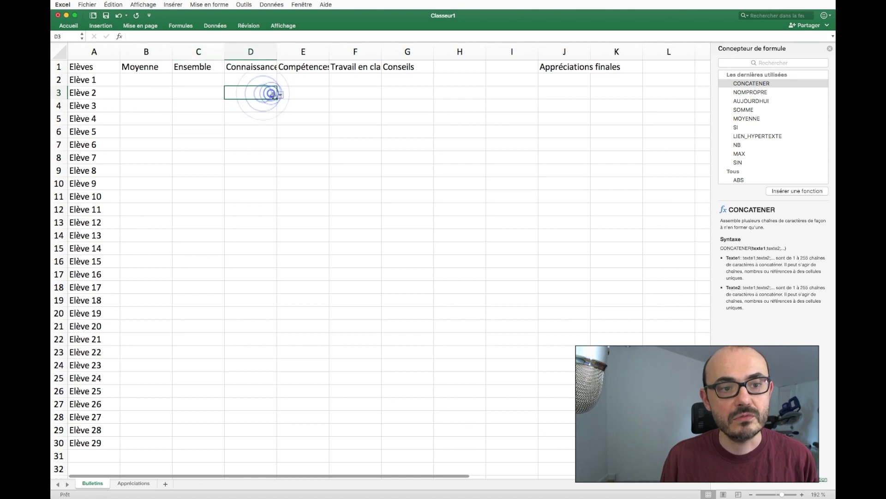
click(279, 94)
click(279, 93)
click(310, 96)
click(331, 96)
click(352, 91)
click(407, 93)
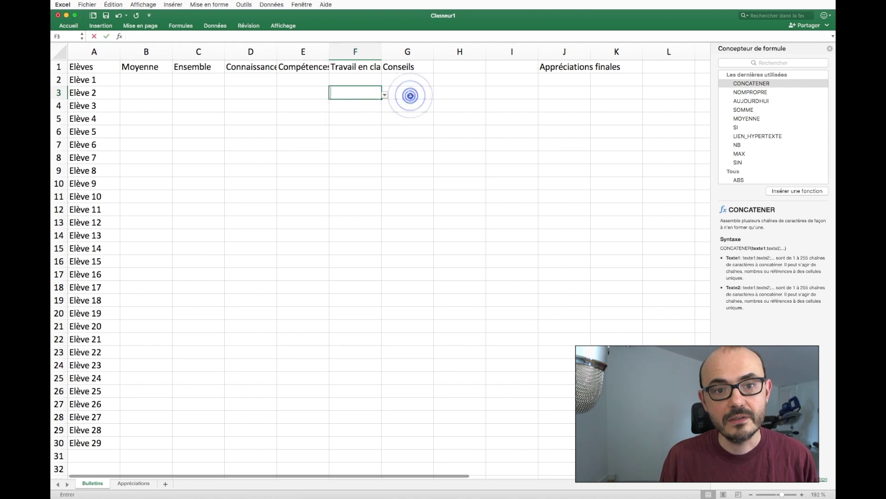
- Test G3's dropdown with 'Participez davantage en classe.' and then empty it again
click(437, 94)
click(475, 93)
click(436, 94)
click(418, 117)
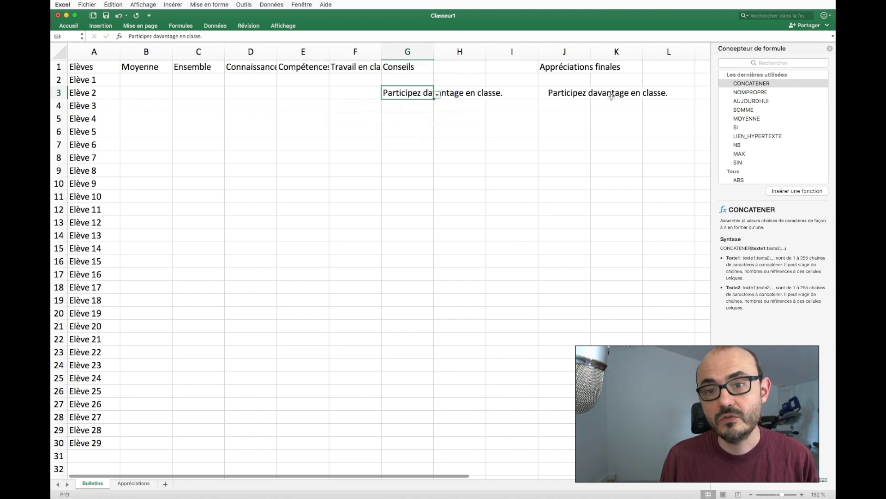
click(436, 95)
click(413, 103)
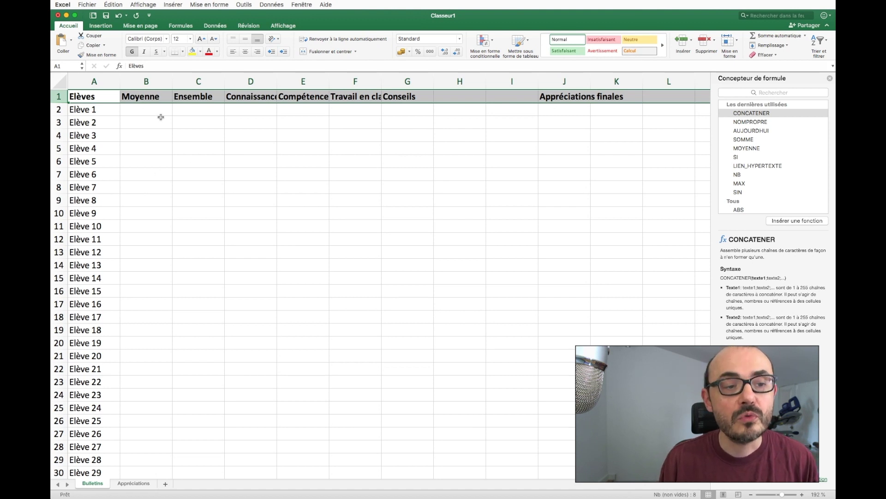
click(219, 109)
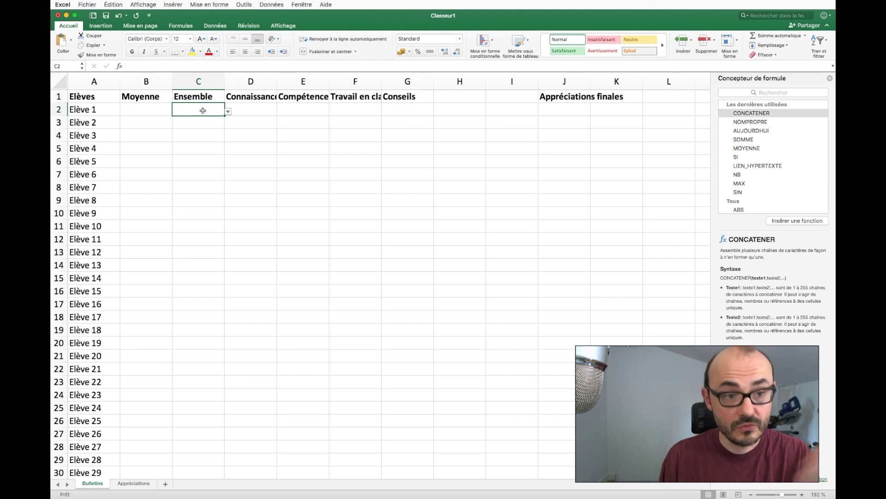
- Start a new Classique-style conditional formatting rule for cells containing specific text
click(210, 4)
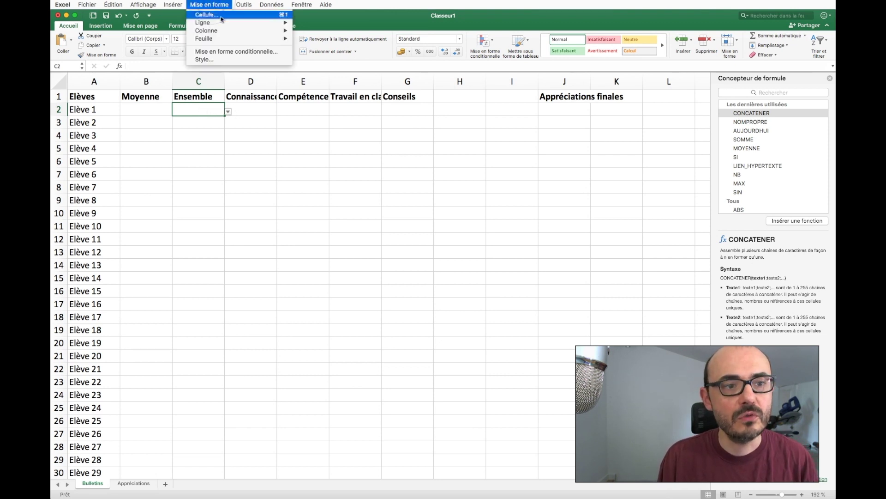
click(227, 52)
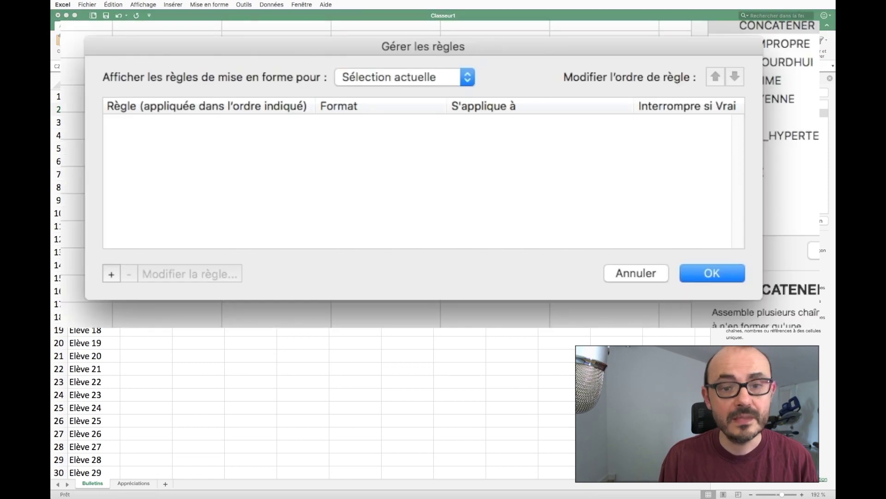
click(110, 273)
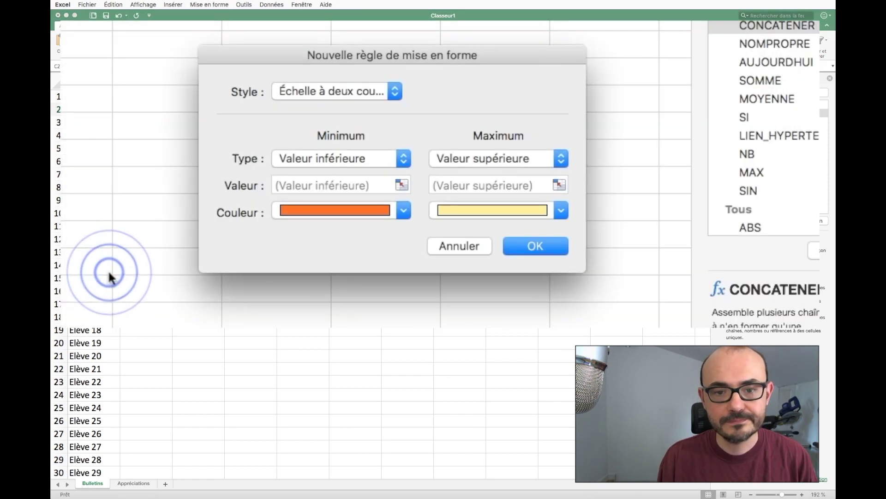
click(329, 91)
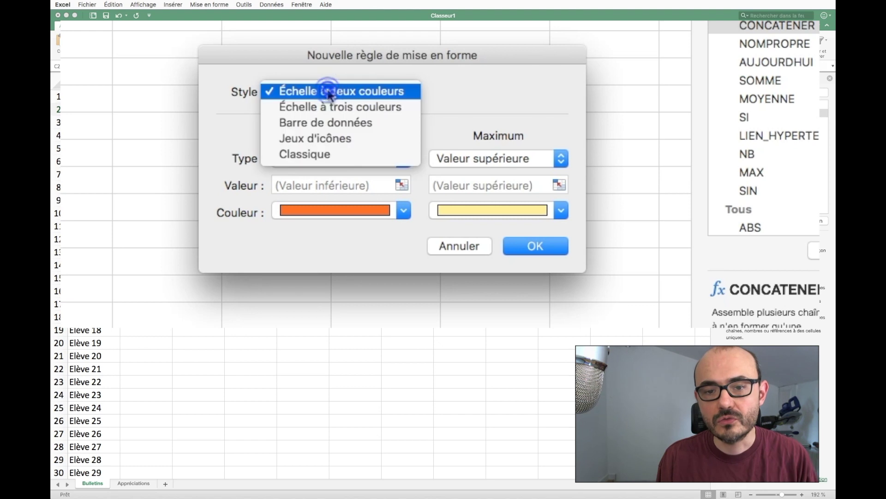
click(323, 147)
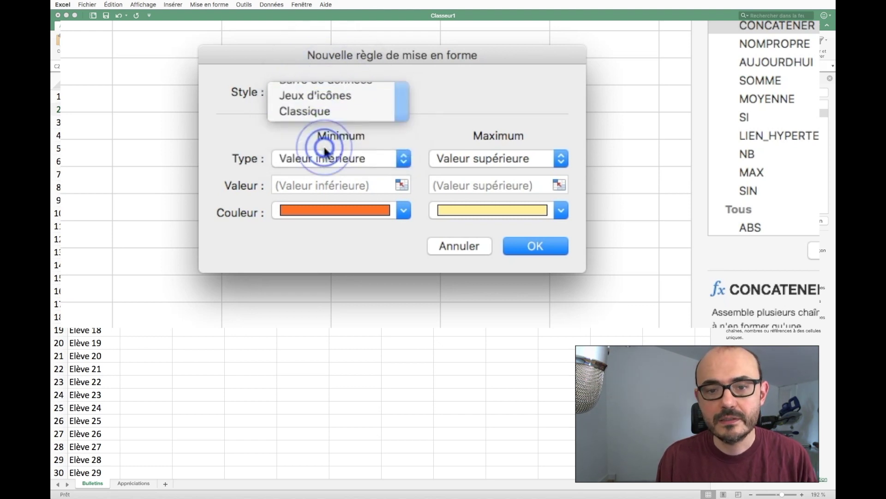
click(337, 136)
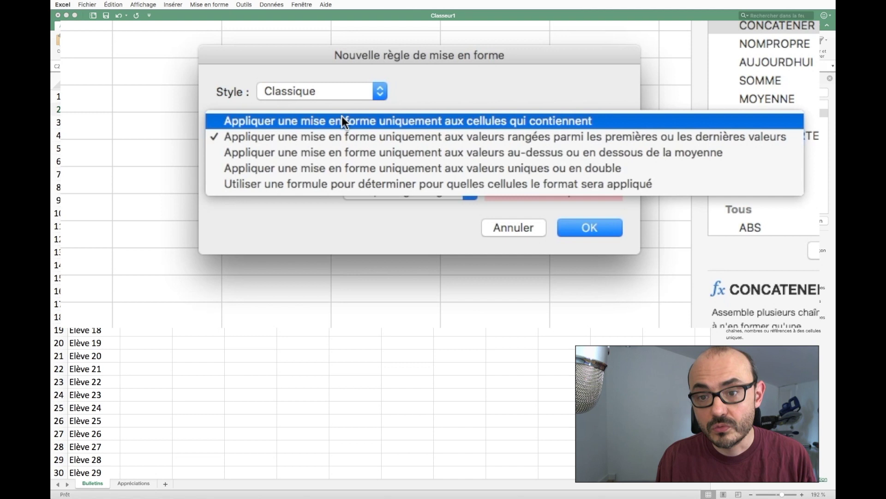
click(342, 118)
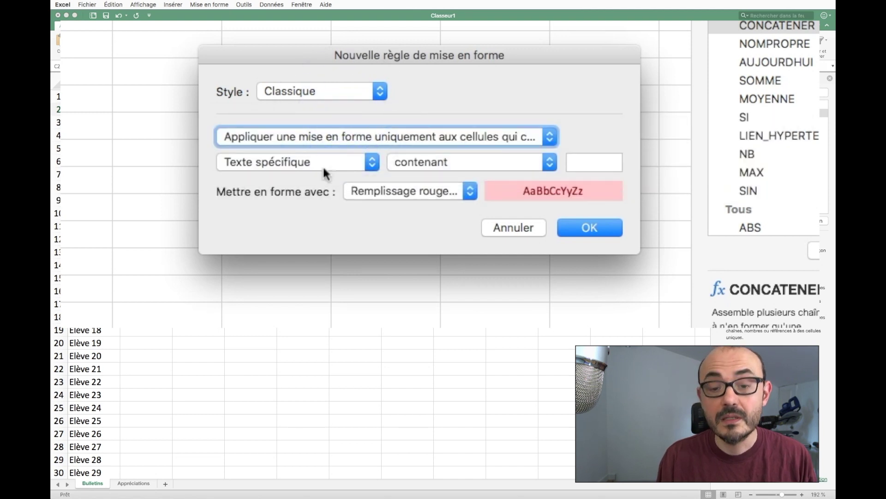
- Match the text 'insuffisant' with the light red fill preset and apply the rule
click(577, 163)
text(insuffisant)
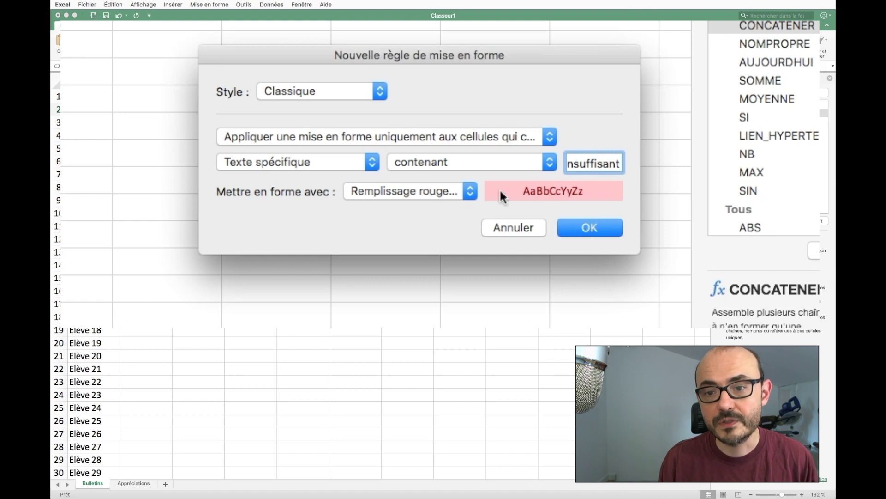
click(467, 190)
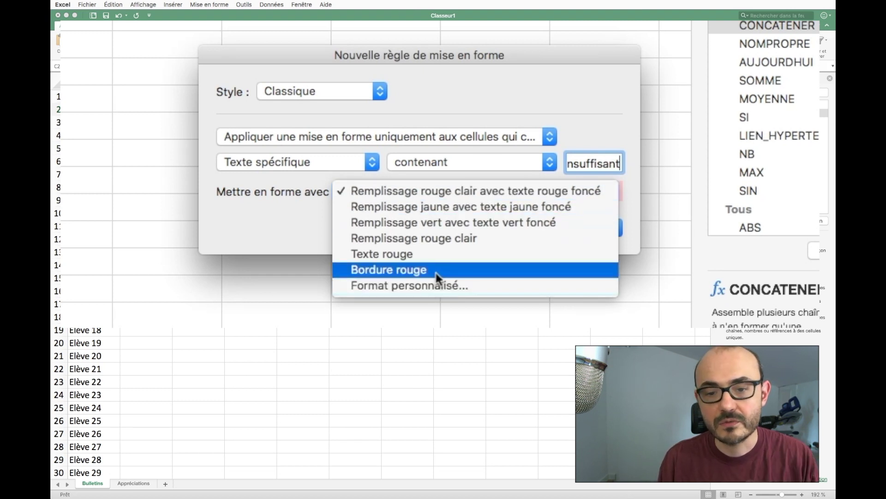
click(267, 211)
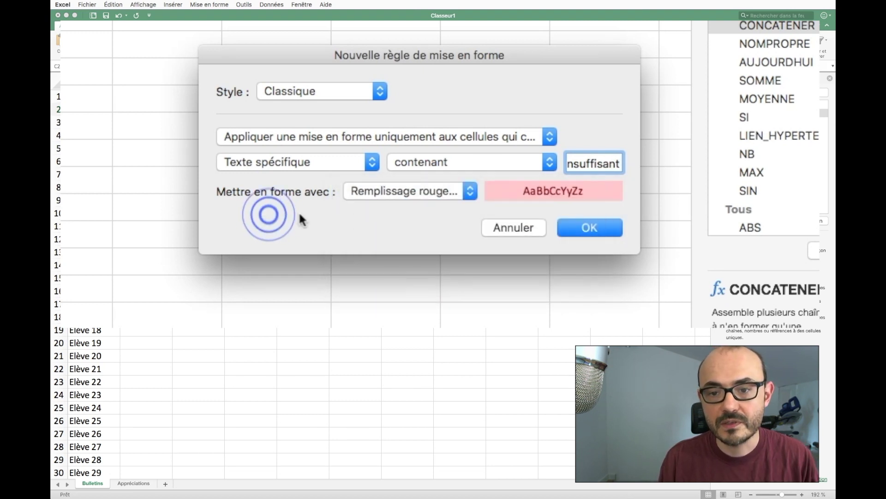
click(565, 225)
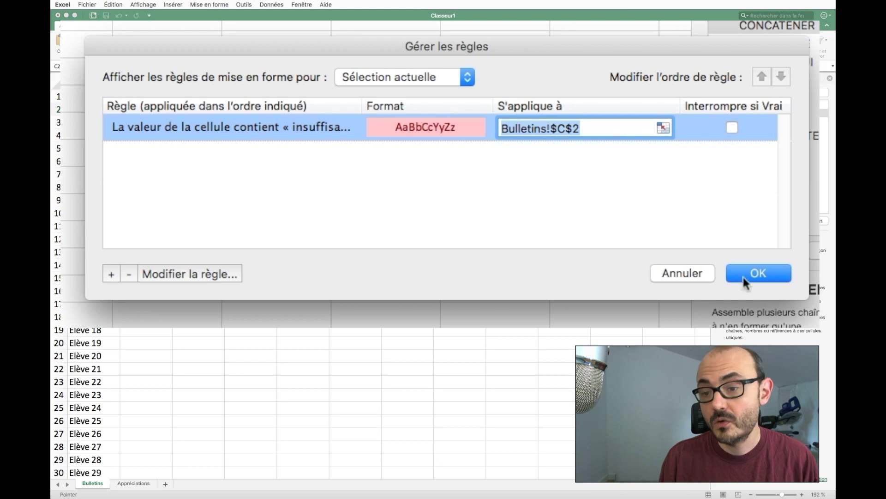
click(760, 276)
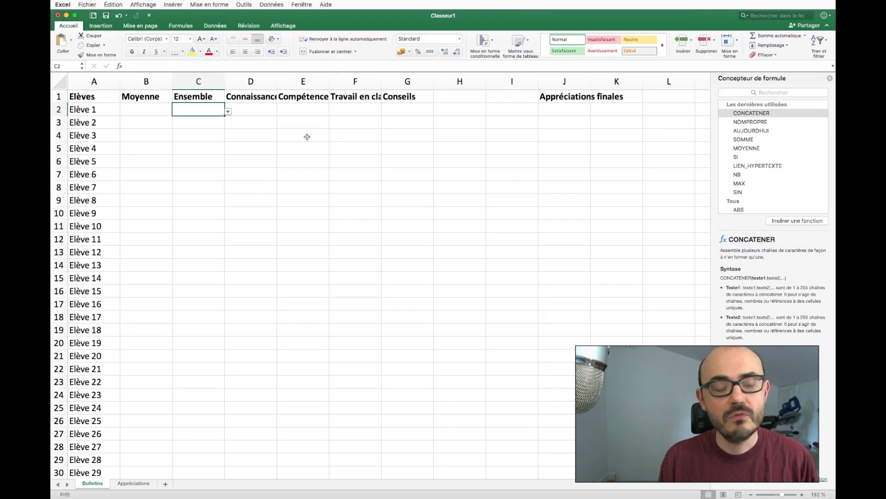
- Set C2 to 'Ensemble insuffisant.' and add a yellow-format rule for text containing 'fragile'
click(229, 112)
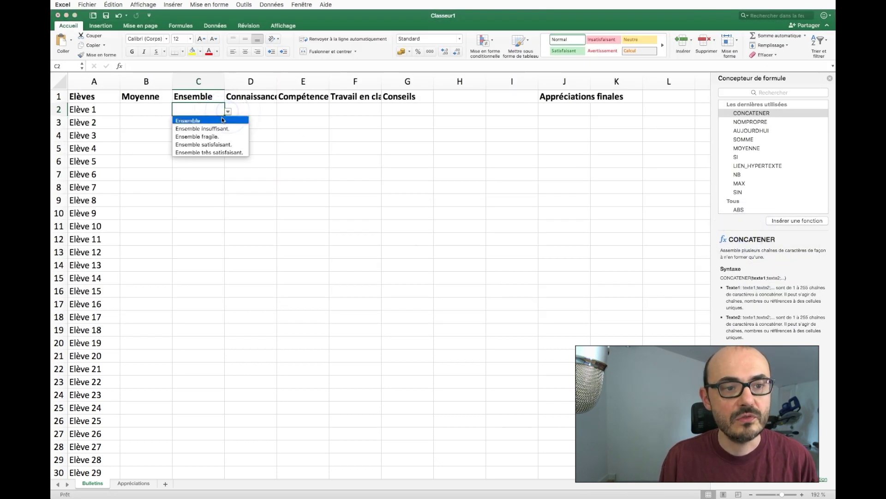
click(221, 128)
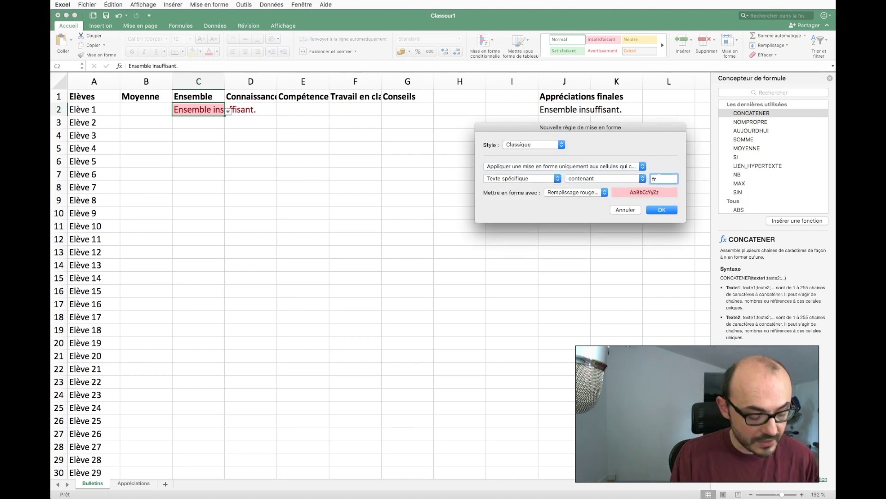
text(agile)
click(576, 192)
click(593, 203)
click(662, 209)
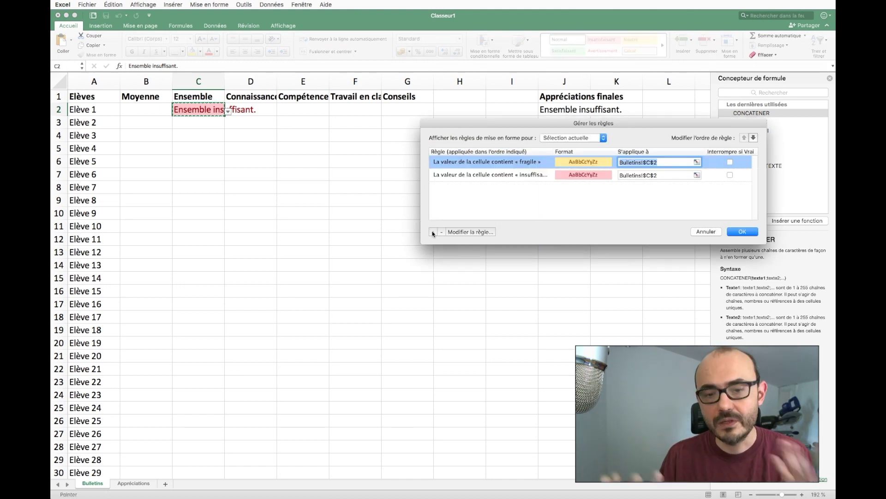
- Add a custom rule with light green text on dark green fill, then set C2 to 'Ensemble très satisfaisant.'
click(471, 232)
click(577, 197)
click(531, 244)
click(606, 206)
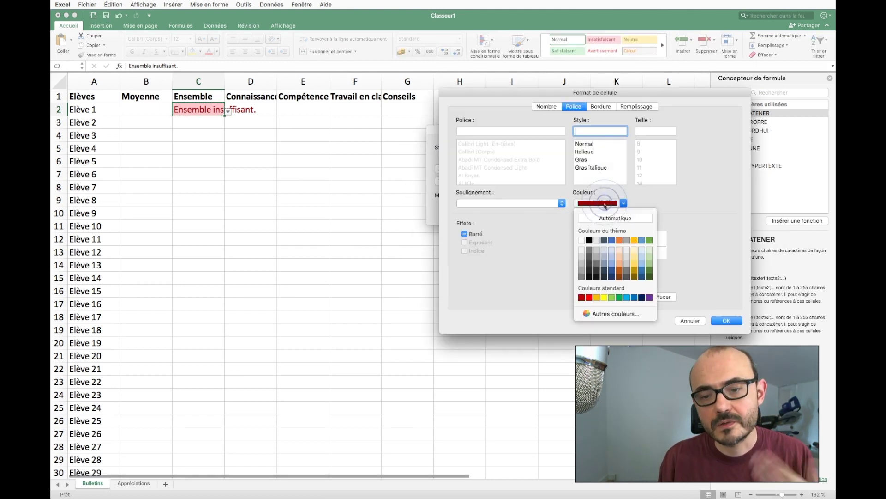
click(612, 298)
click(637, 106)
click(538, 137)
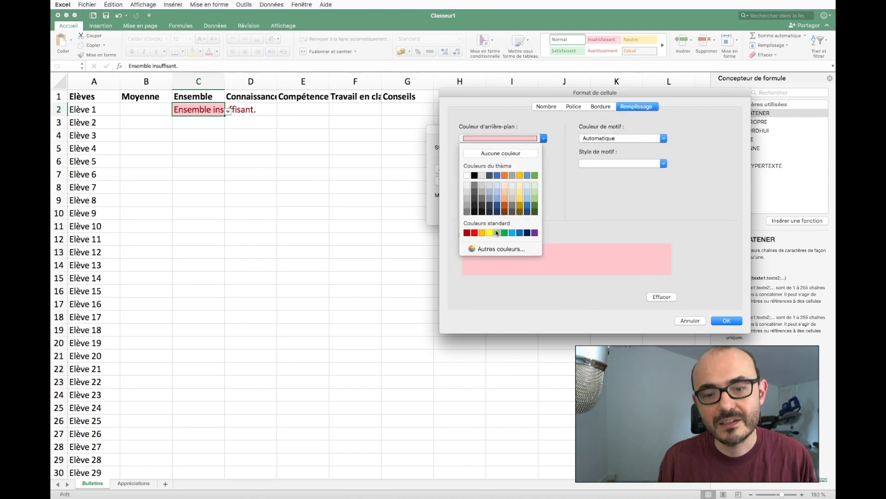
click(535, 209)
click(727, 320)
click(613, 212)
click(746, 233)
click(228, 111)
click(199, 152)
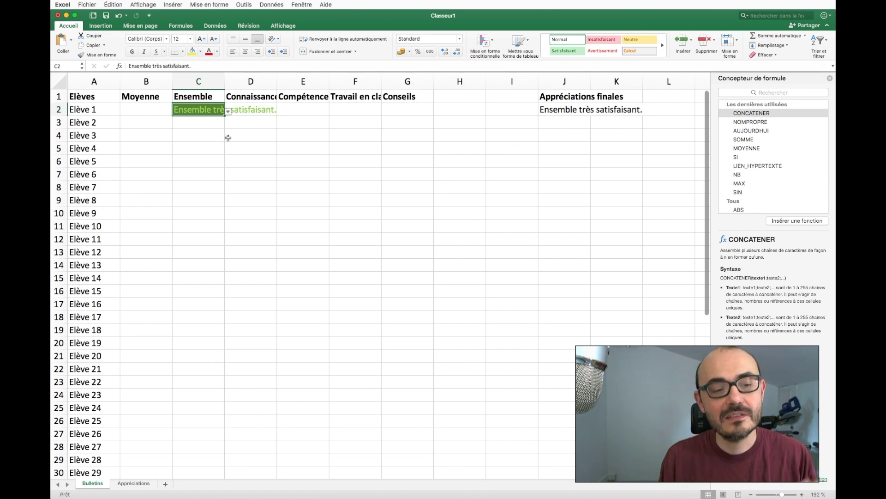
- Copy cell C2 along with its colour rules
click(250, 112)
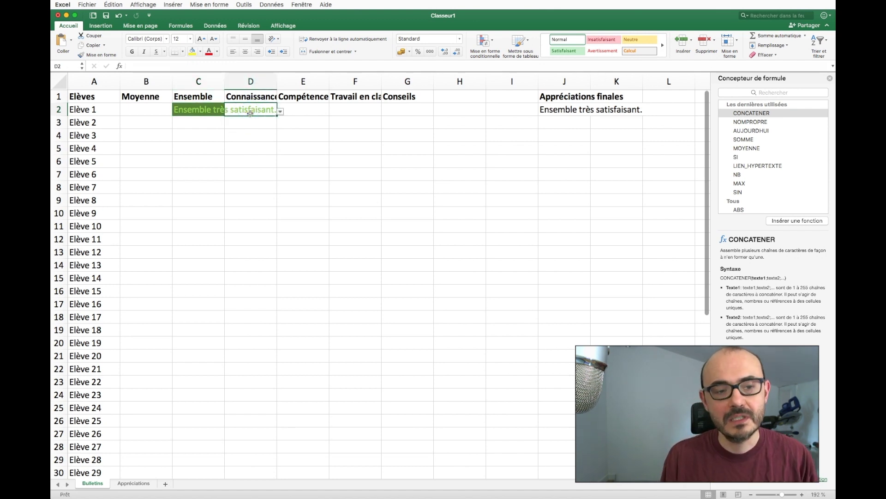
scroll(250, 111, right, 3)
scroll(231, 113, left, 1)
scroll(213, 117, left, 2)
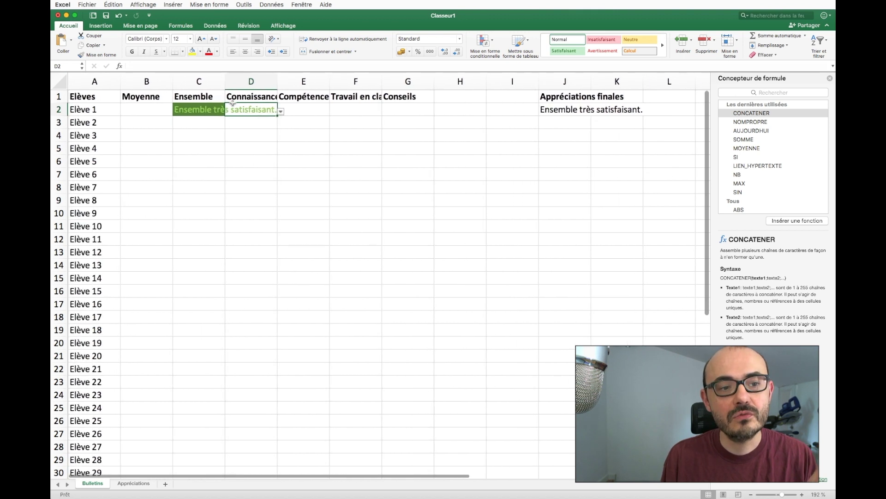
click(205, 112)
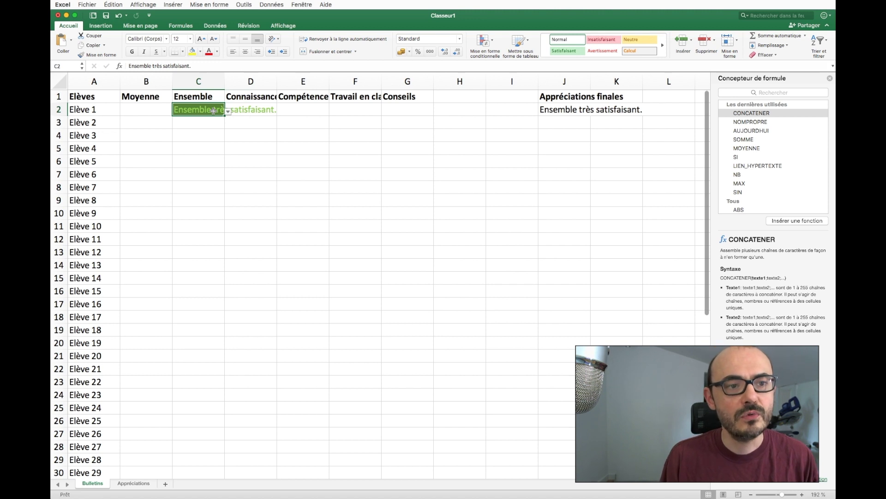
right_click(213, 111)
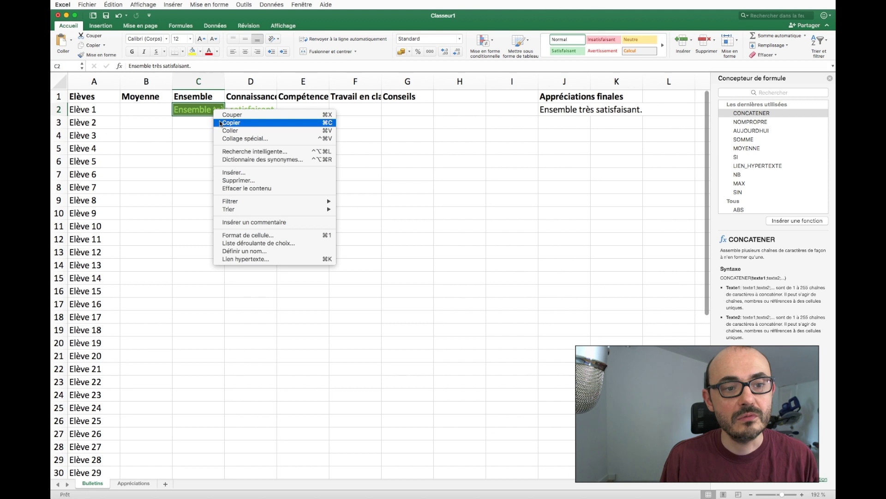
click(221, 122)
- Paste only C2's formats into D2 and set D2 to 'Connaissances insuffisantes.'
click(255, 109)
right_click(255, 109)
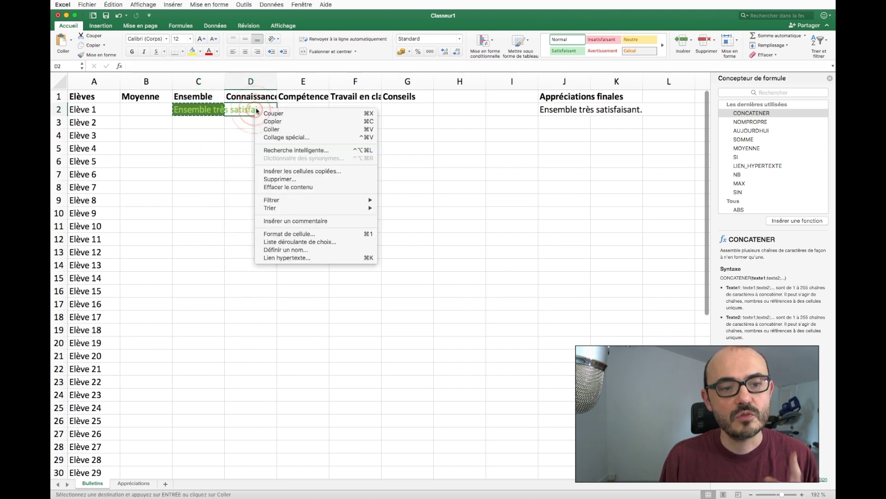
click(271, 138)
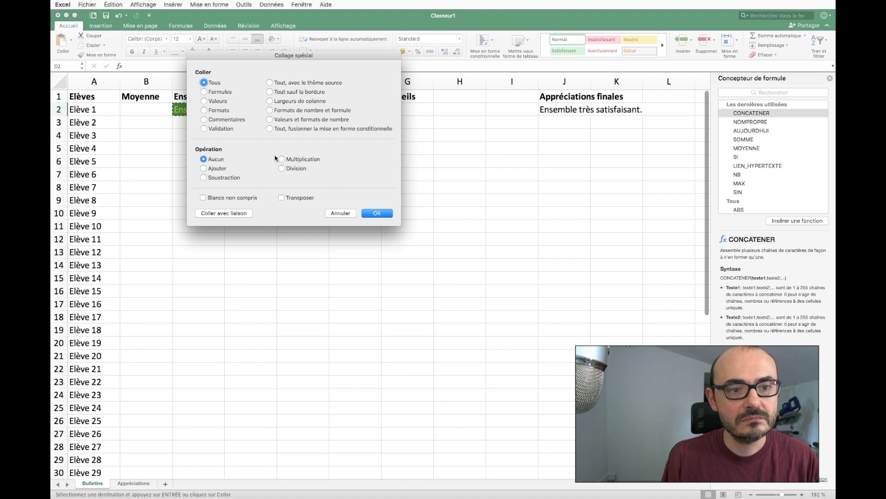
click(209, 111)
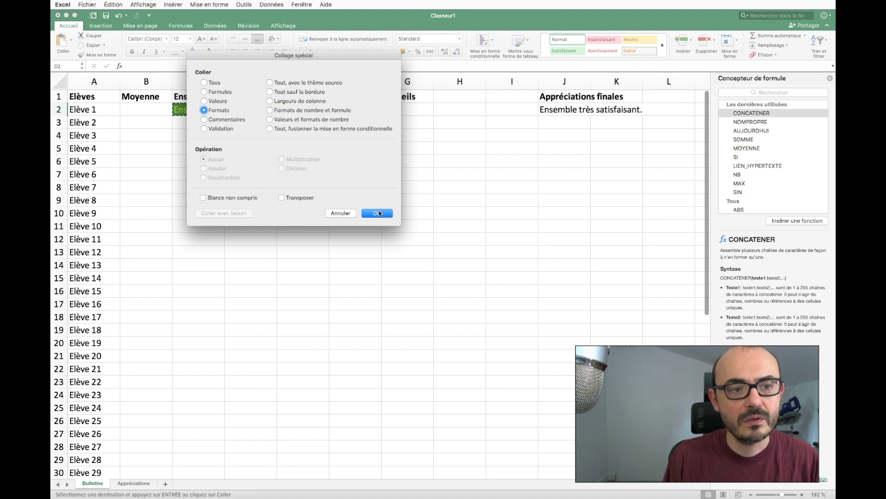
click(377, 212)
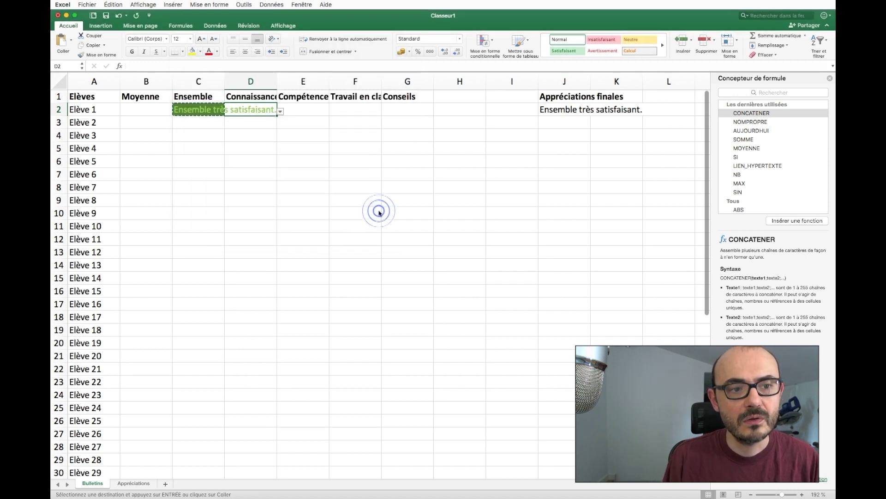
click(281, 111)
click(275, 130)
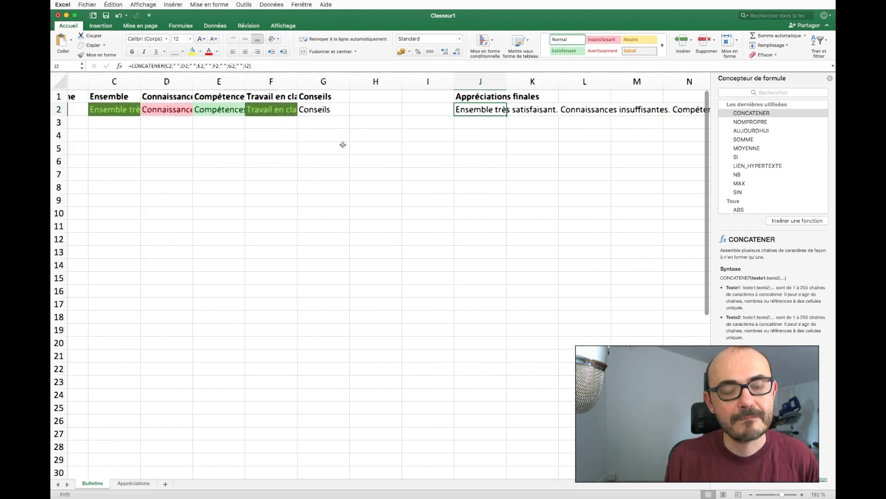
- Copy the CONCATENER formula in Appréciations finales cell J2 to the clipboard
scroll(322, 276, right, 3)
scroll(319, 268, left, 3)
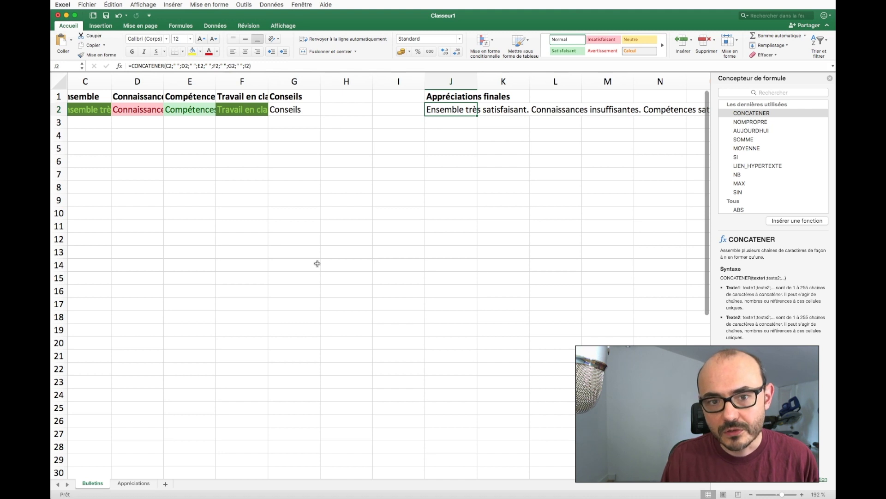
scroll(317, 264, down, 1)
key(super+c)
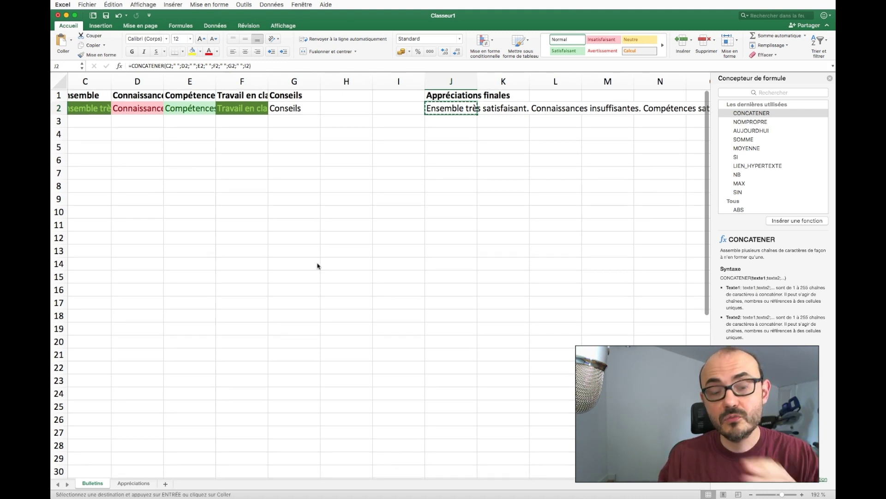
- Read J2's full combined appreciation text for Élève 1, then return to cell C3
scroll(318, 265, right, 1)
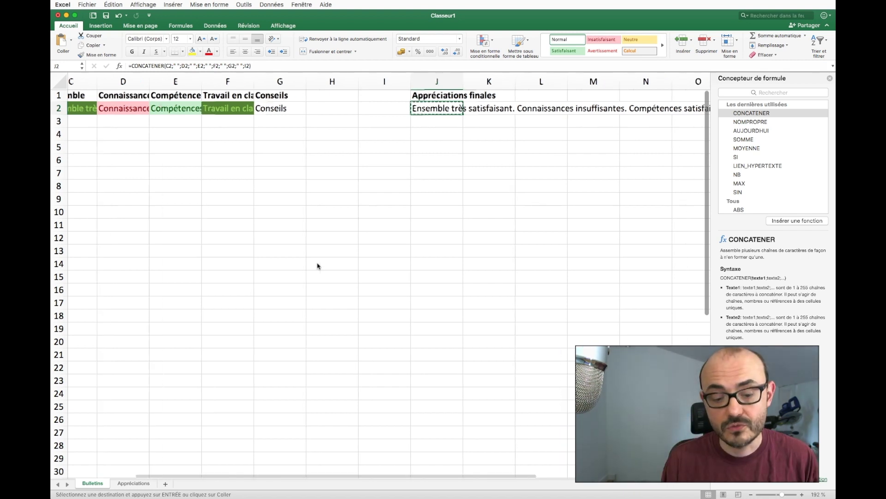
scroll(317, 265, right, 5)
scroll(318, 265, right, 2)
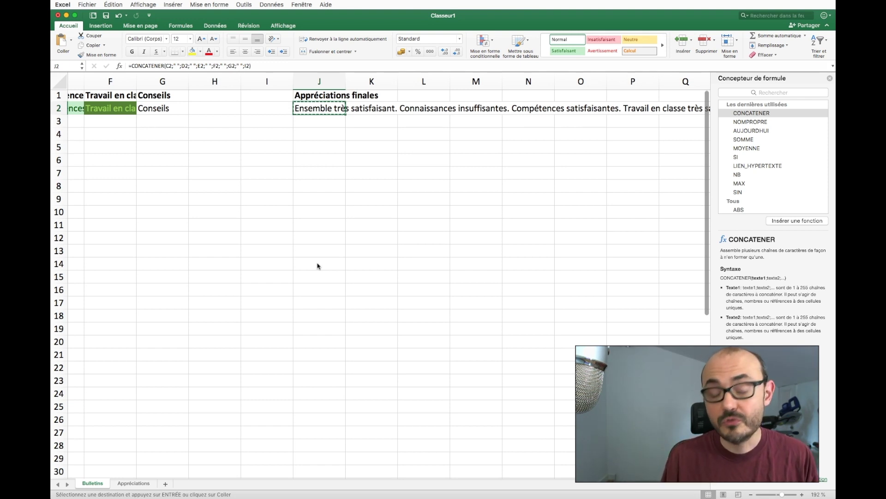
scroll(317, 265, left, 1)
scroll(317, 265, left, 4)
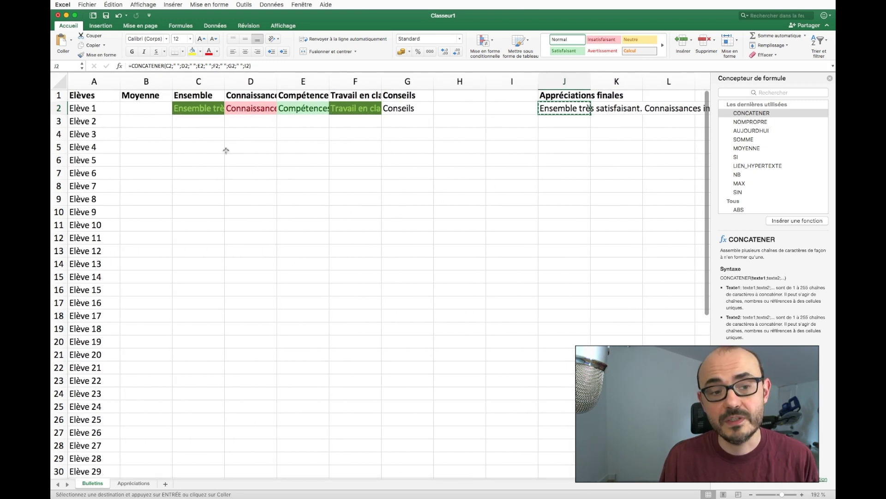
click(202, 124)
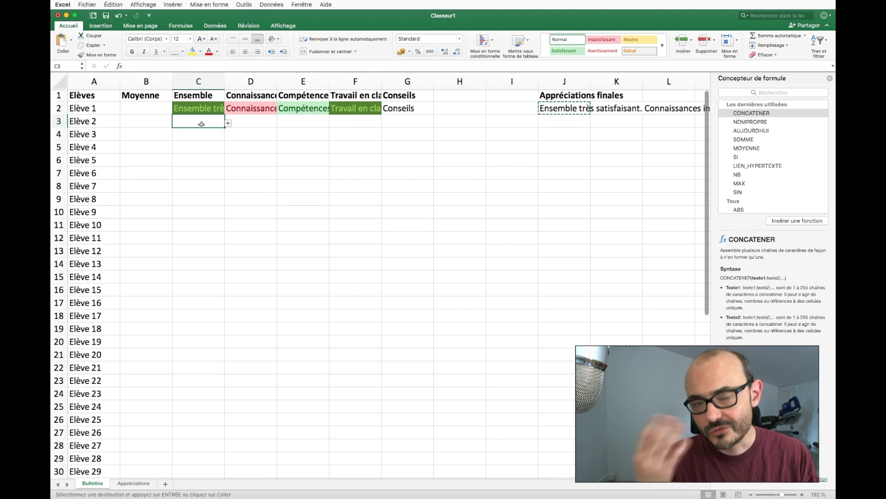